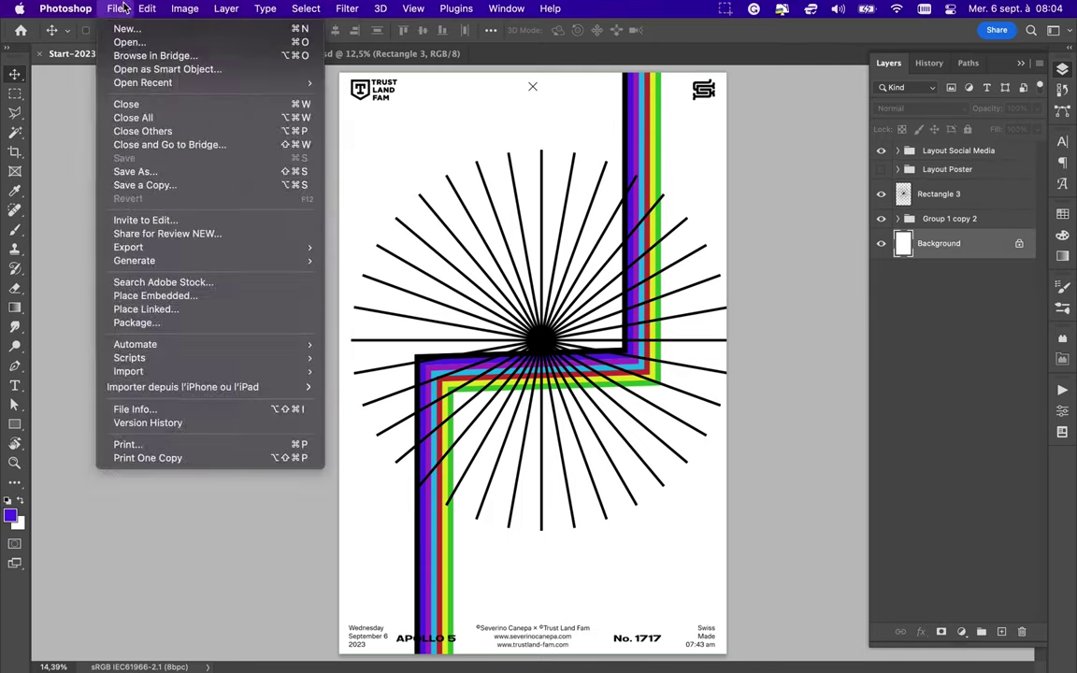
Fill the Background layer with grey using Edit > Fill
click(164, 233)
key(Return)
click(639, 269)
Duplicate Group 1 copy 2 and rasterize its stripe shape layers
key(a)
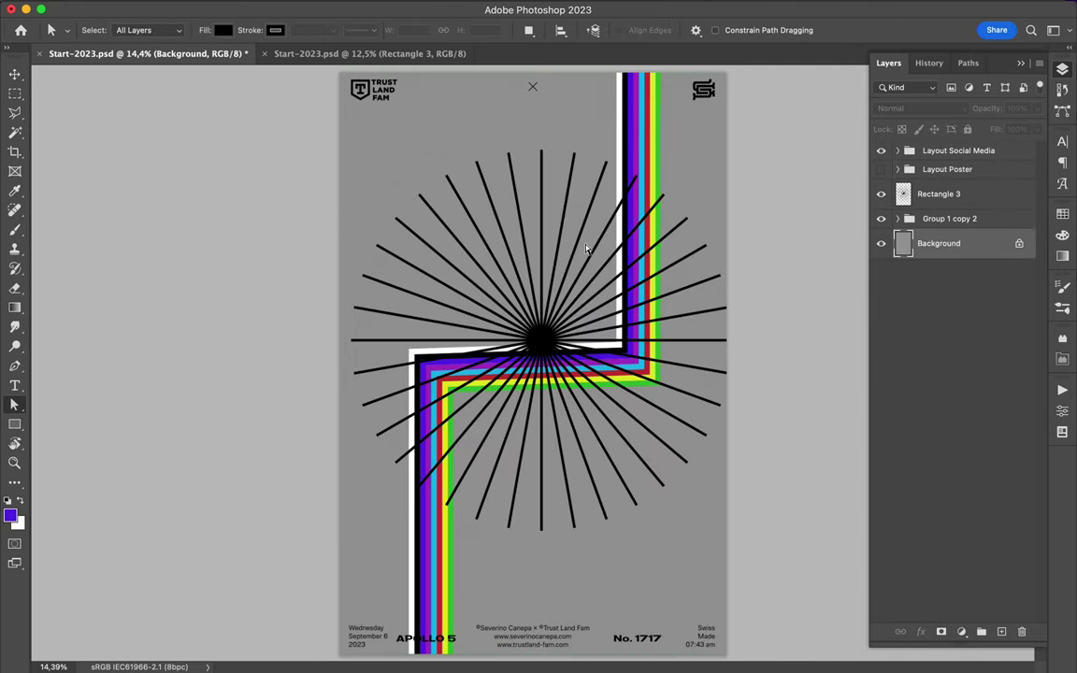
click(933, 223)
click(491, 53)
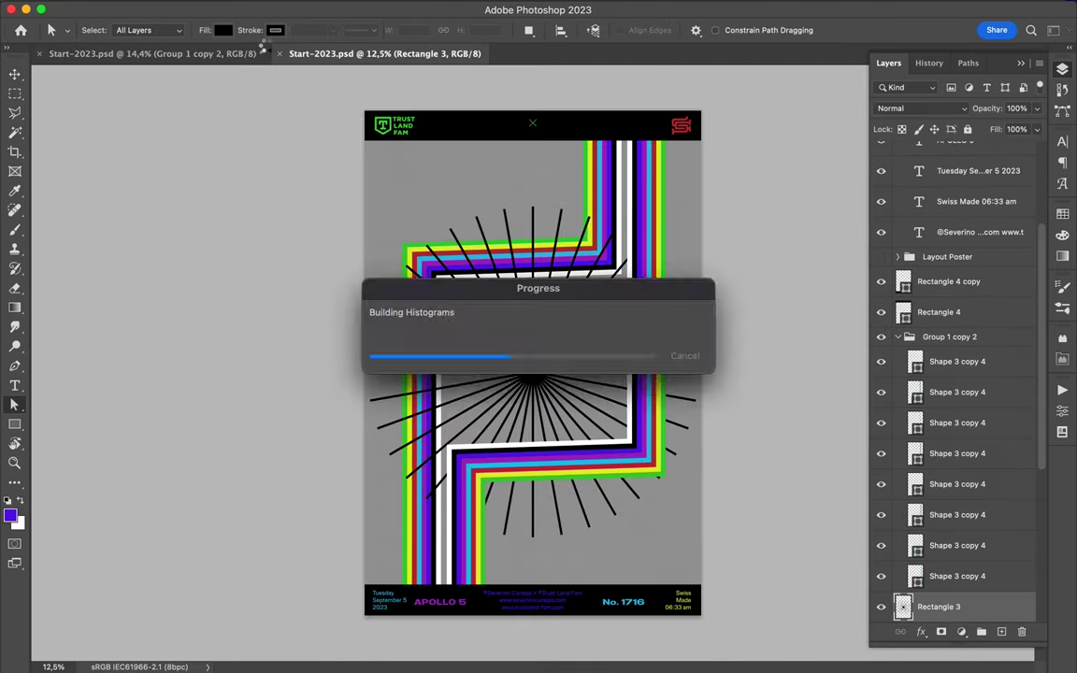
click(279, 54)
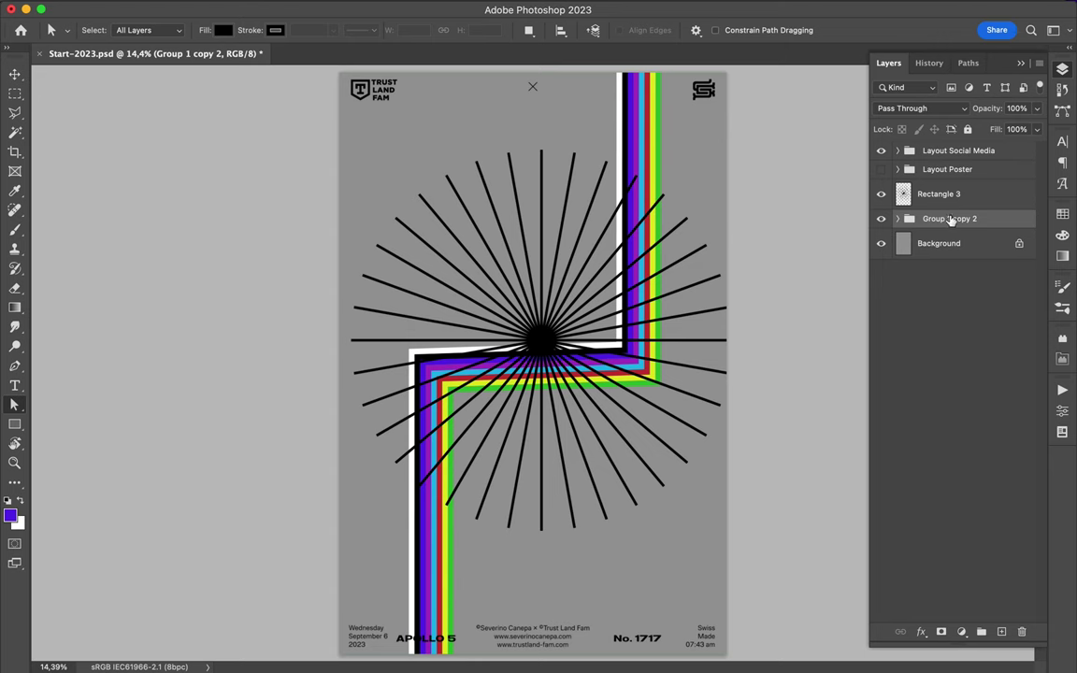
drag(951, 220, 955, 232)
click(898, 219)
right_click(933, 456)
click(823, 509)
Merge Group 1 copy 2 into one layer, hide it, and show and select Group 1 copy 3
click(880, 482)
click(951, 223)
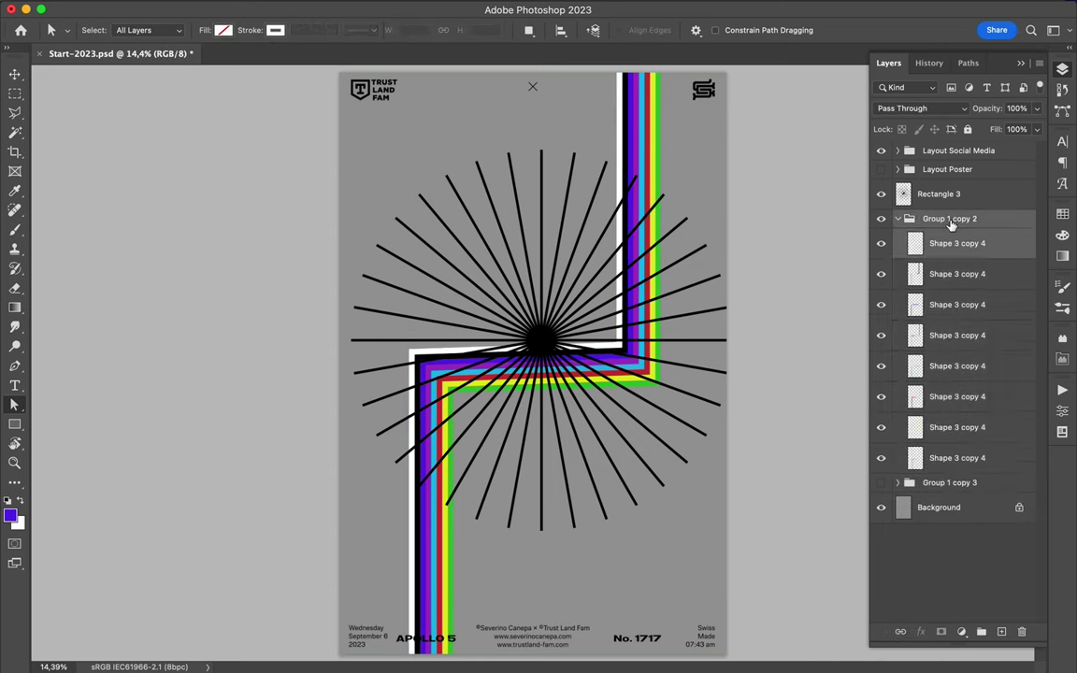
key(ctrl+e)
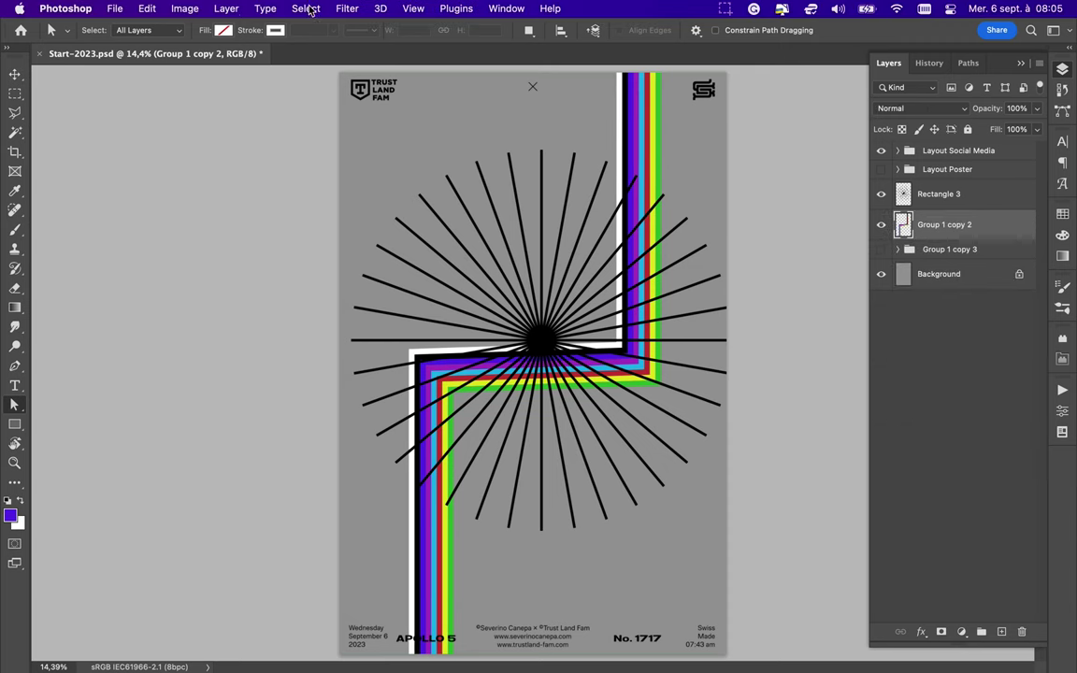
click(347, 9)
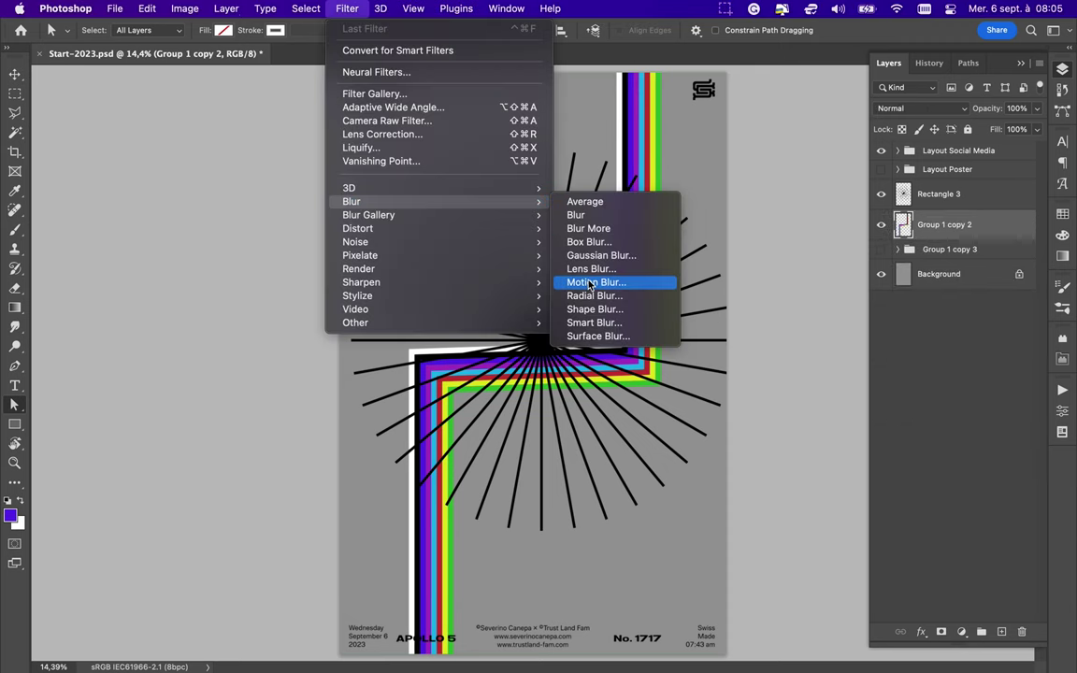
key(Escape)
click(881, 224)
click(881, 248)
click(911, 250)
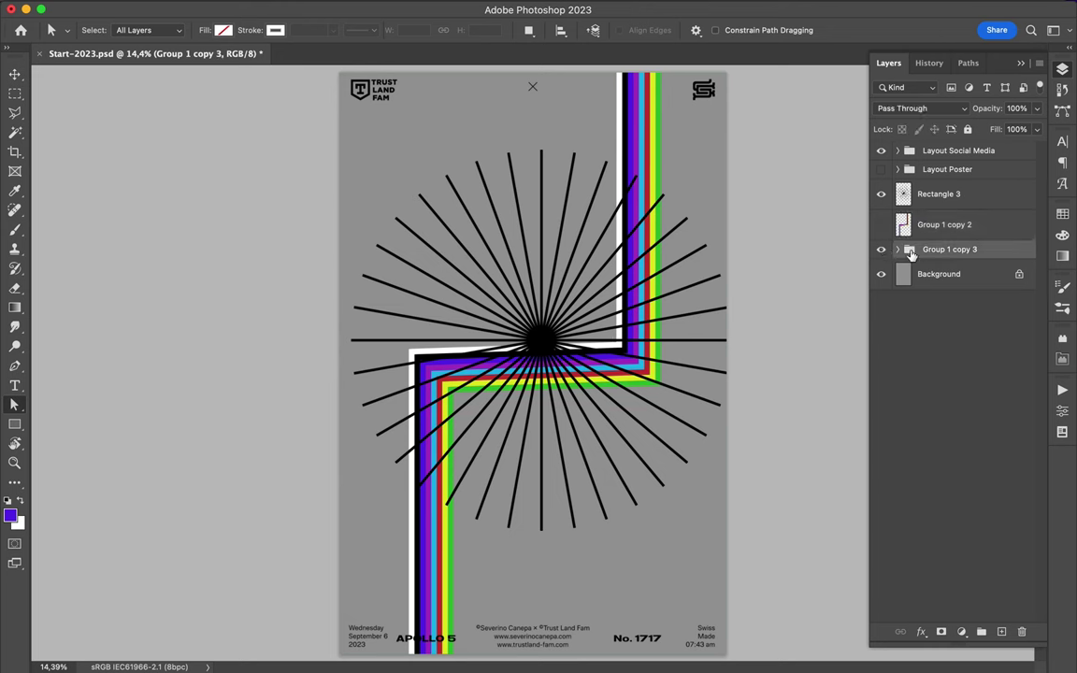
Move the eight Group 1 copy 3 stripe paths, then reselect and deselect them
drag(584, 281, 703, 354)
click(395, 445)
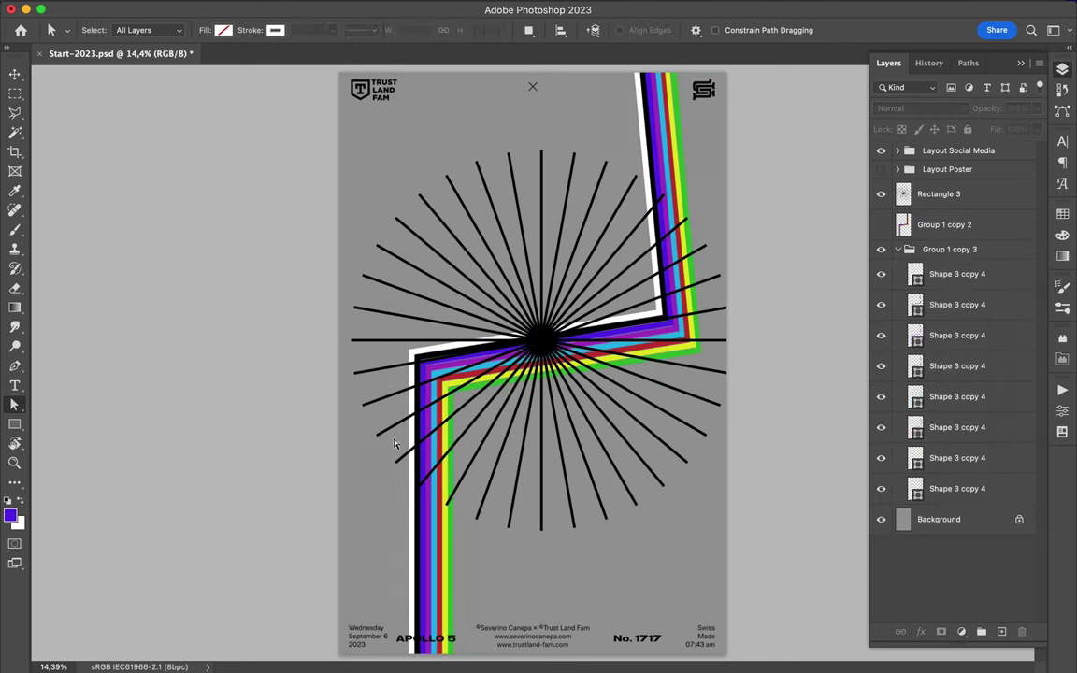
scroll(399, 497, down, 1)
scroll(399, 498, down, 2)
mouse_move(399, 496)
mouse_down()
mouse_move(498, 599)
mouse_move(567, 602)
mouse_up()
scroll(529, 373, up, 10)
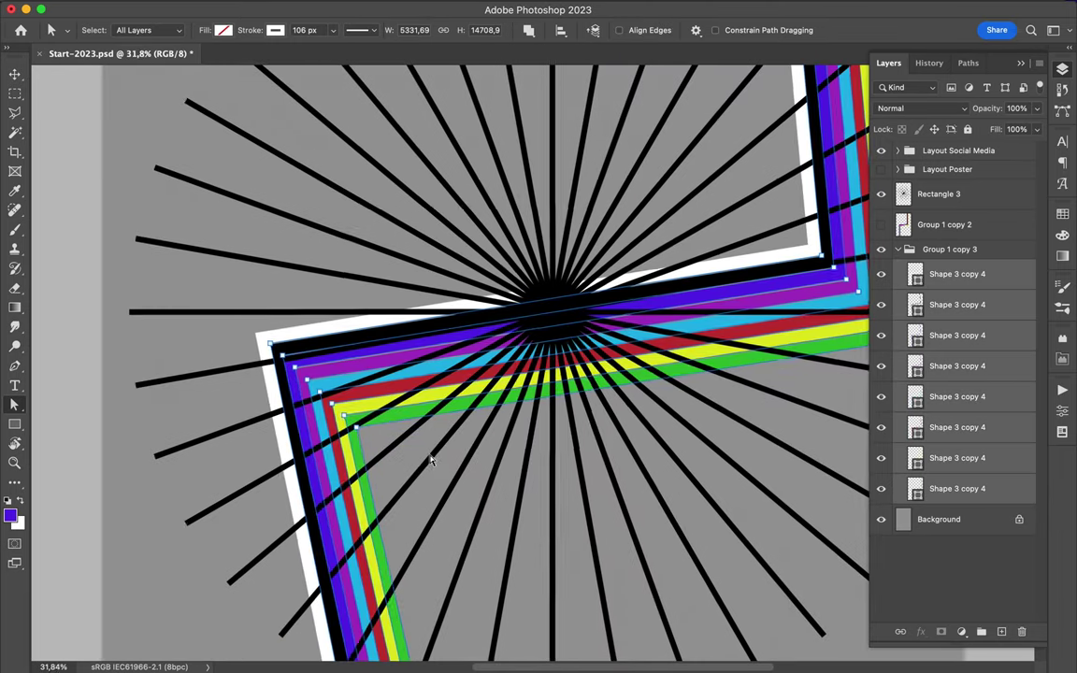
click(431, 460)
Drag the Shape 3 copy 4 stripes' top anchors to a new height, then select Group 1 copy 2
click(286, 329)
scroll(286, 329, down, 8)
mouse_move(567, 85)
mouse_down()
mouse_move(640, 105)
mouse_move(614, 173)
mouse_up()
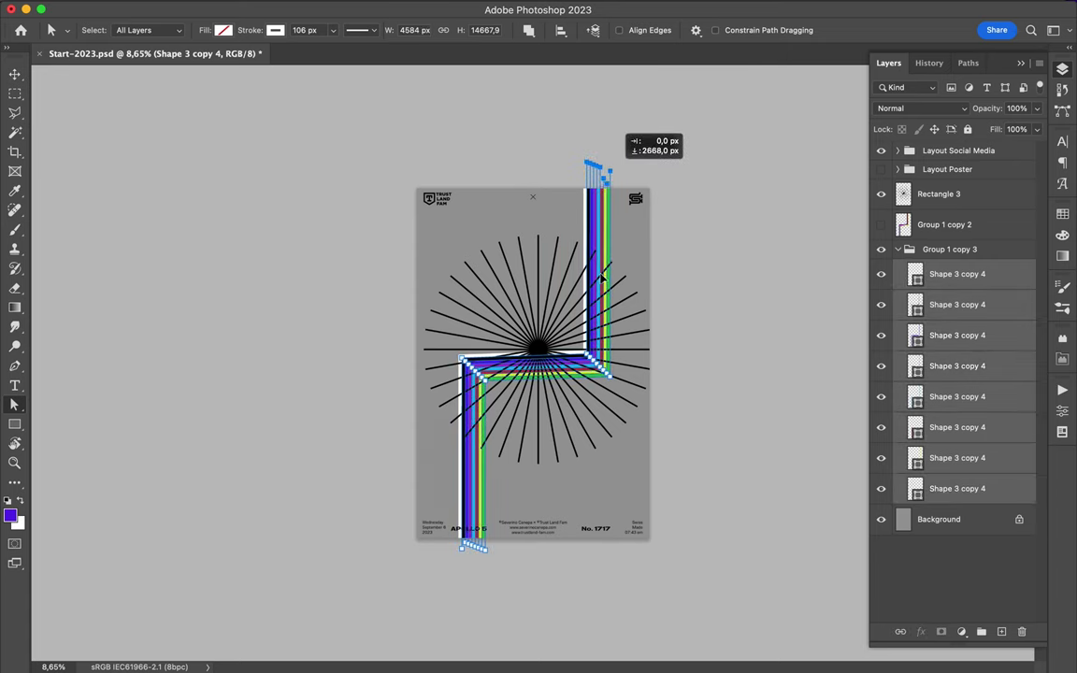
click(944, 225)
click(349, 10)
click(364, 150)
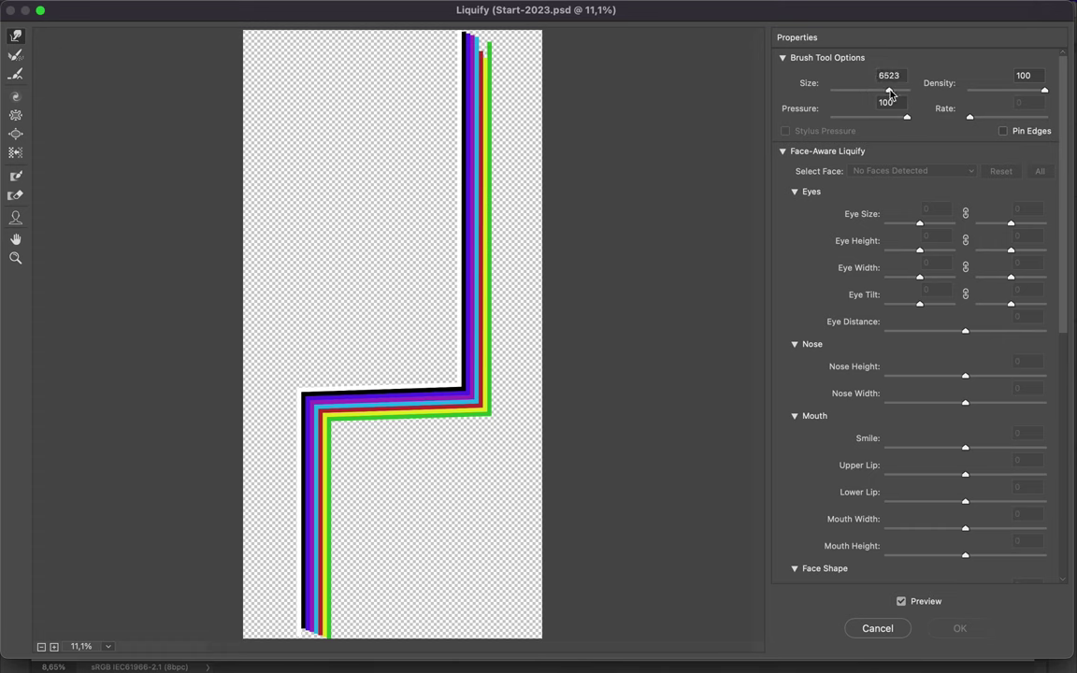
Push and twirl the stripes in Liquify with an enlarged brush, without keeping the result
drag(495, 307, 241, 481)
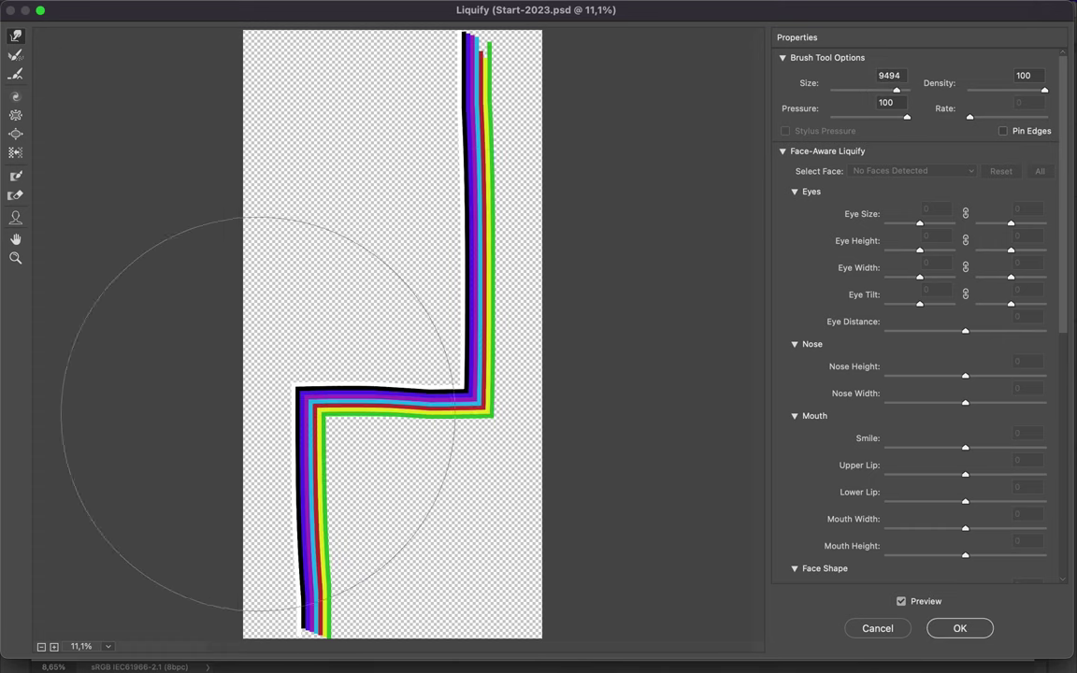
drag(322, 402, 585, 435)
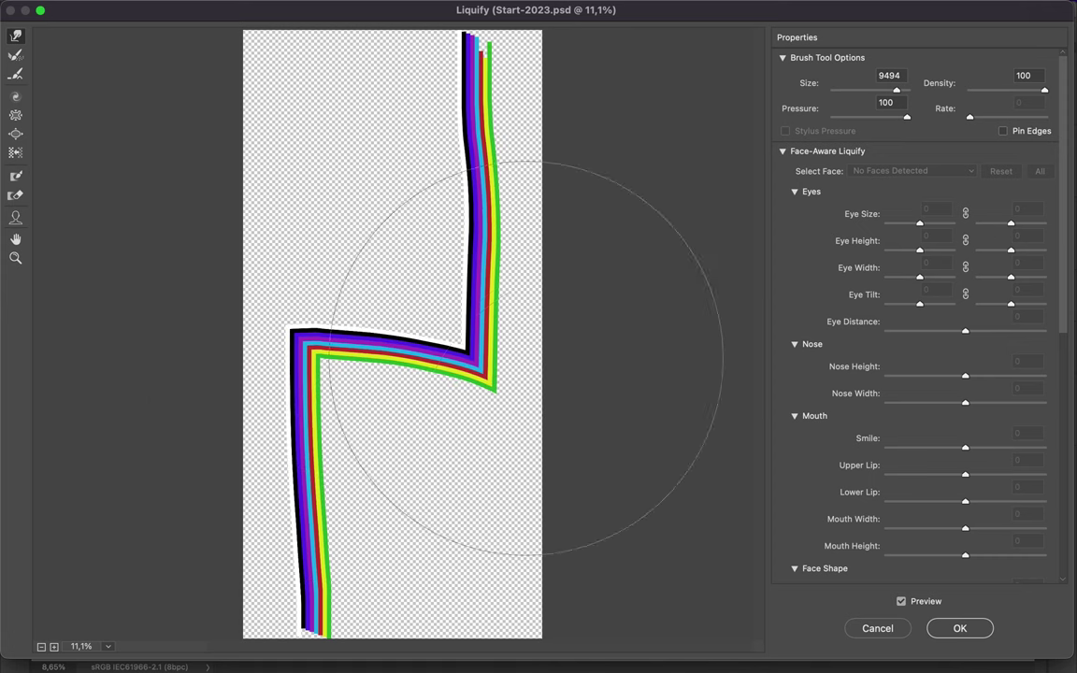
drag(517, 204, 468, 72)
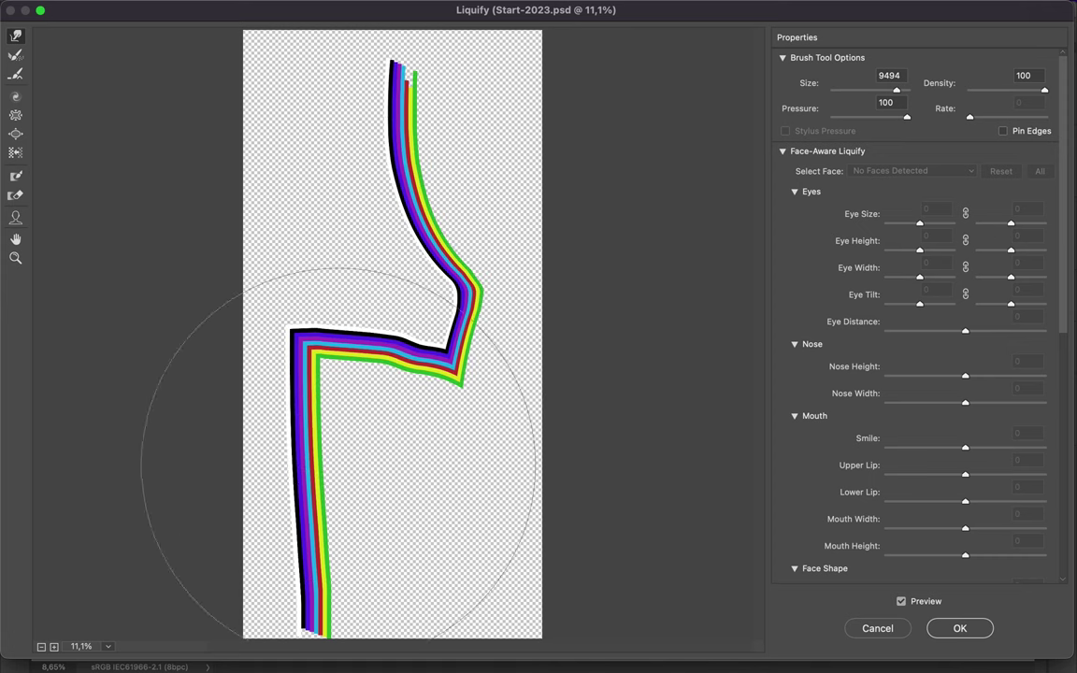
drag(361, 553, 402, 523)
key(bracketright)
key(bracketright)
key(bracketright)
mouse_move(417, 412)
mouse_down()
mouse_move(415, 356)
mouse_move(501, 355)
mouse_up()
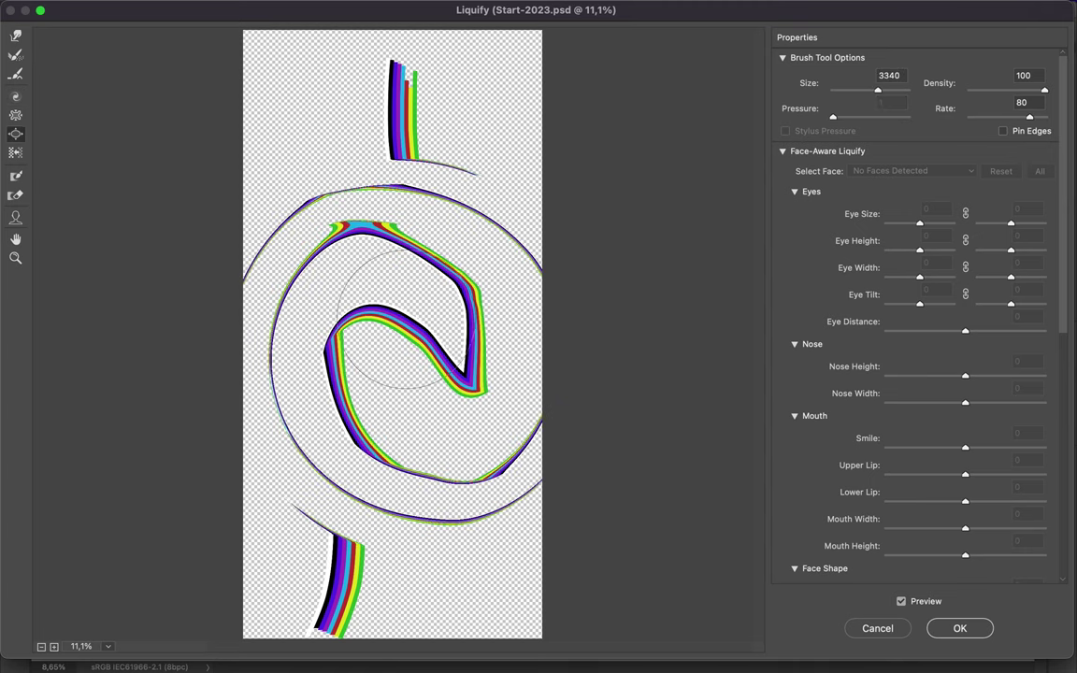
mouse_move(402, 318)
mouse_down()
mouse_move(409, 332)
mouse_move(322, 385)
mouse_up()
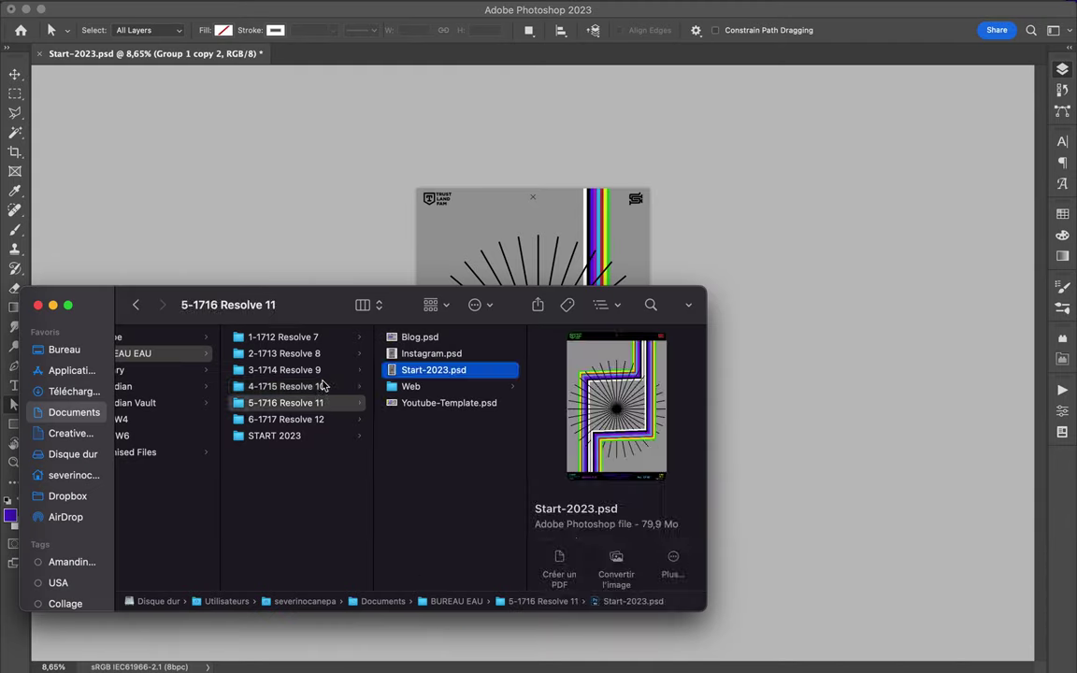
Open Start-2023.psd and drag its Group 1 copy stripe group into the poster
click(322, 384)
double_click(446, 367)
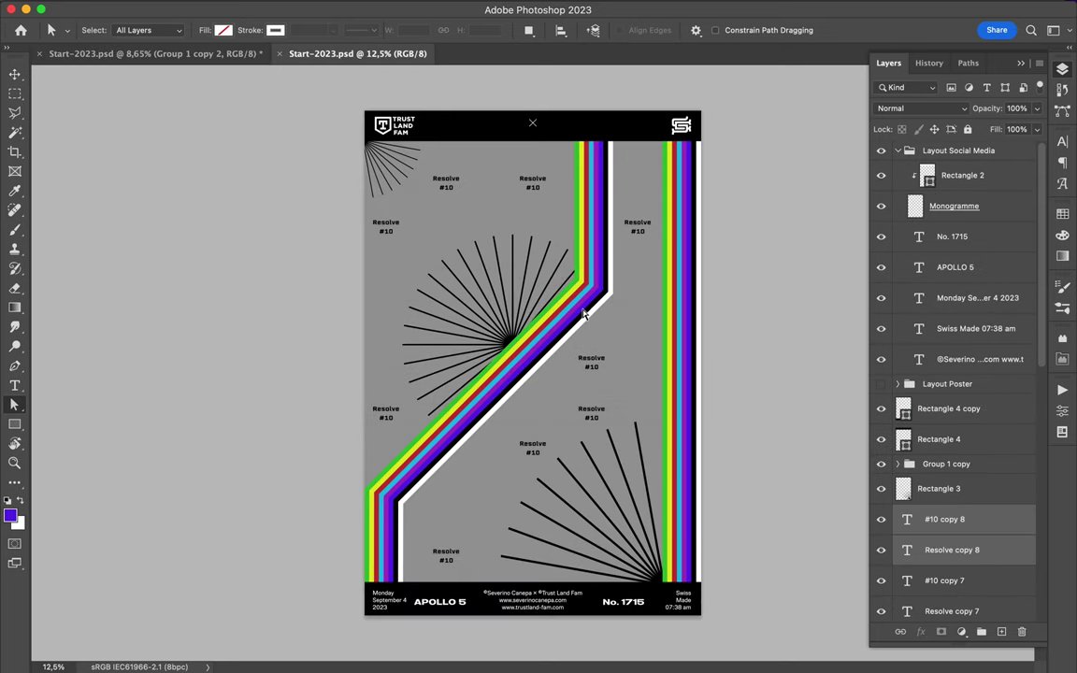
key(v)
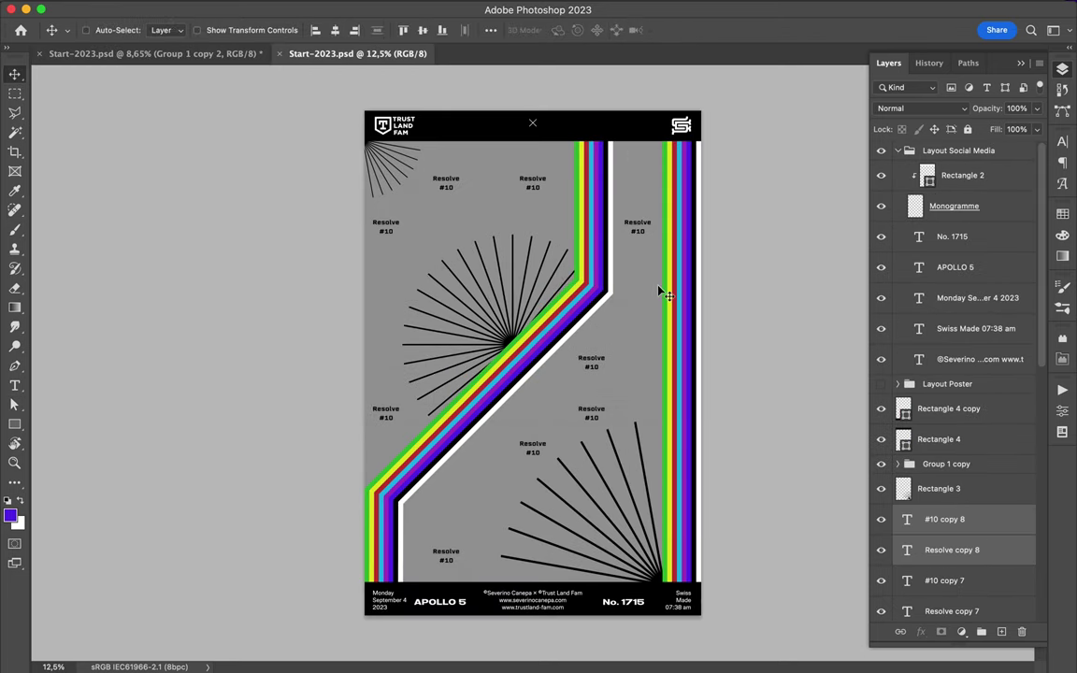
click(658, 292)
mouse_move(926, 464)
mouse_down()
mouse_move(603, 453)
mouse_move(589, 402)
mouse_up()
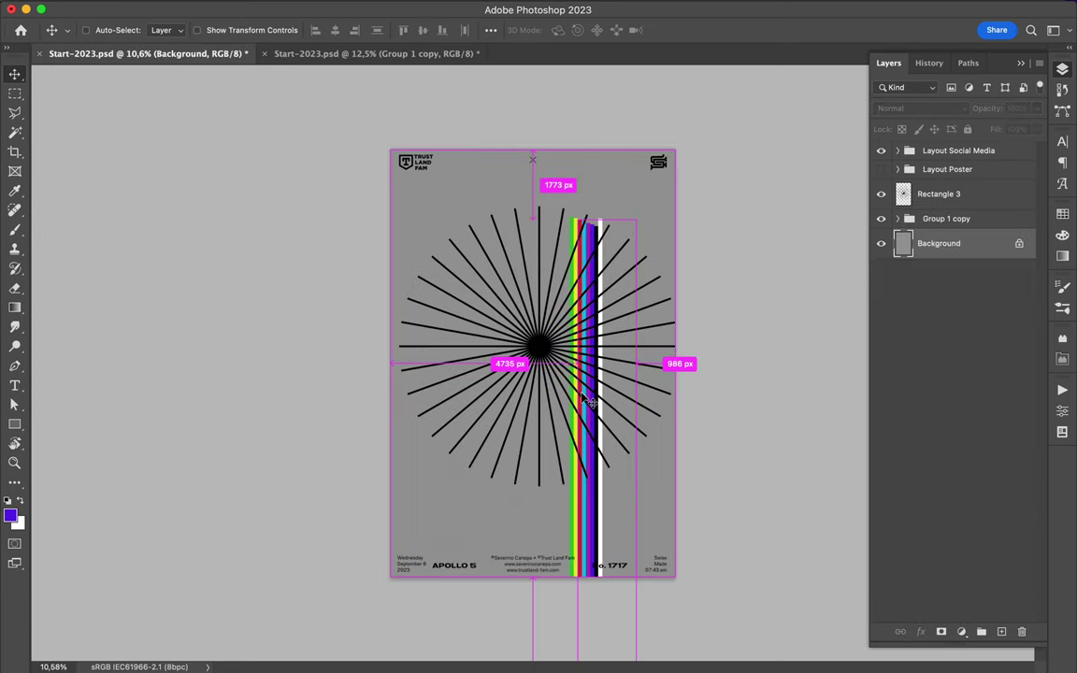
Move Group 1 copy up and right and merge its stripe layers into one
drag(589, 347, 620, 282)
shift+click(955, 457)
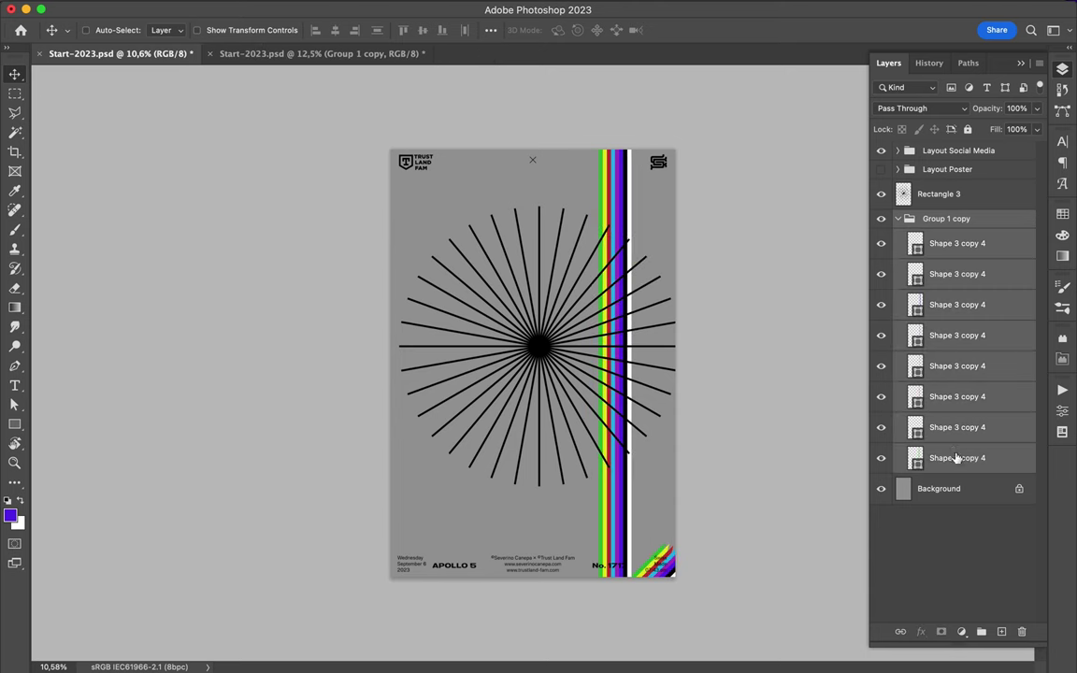
key(ctrl+e)
Delete the stripes' bent bottom end and the leftover area below it
key(m)
mouse_move(589, 153)
mouse_down()
mouse_move(641, 171)
mouse_move(608, 131)
mouse_up()
key(v)
key(m)
drag(557, 494, 600, 561)
key(Delete)
drag(597, 462, 661, 567)
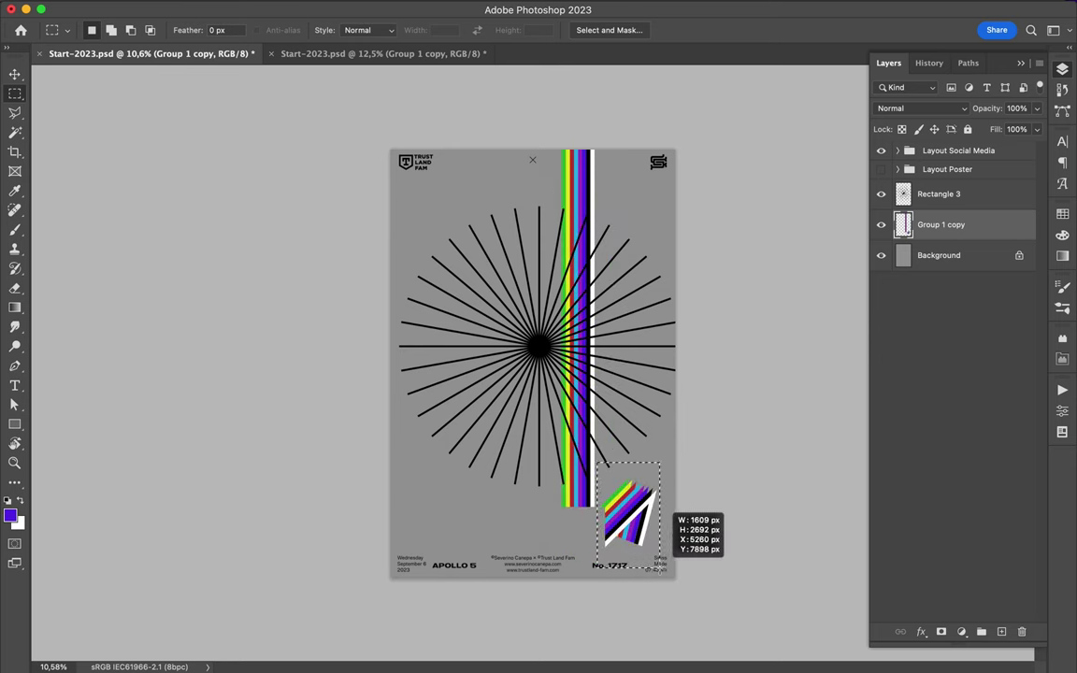
key(Delete)
Move the stripe bar right and down and copy a section of it to Layer 1
key(v)
drag(598, 374, 628, 421)
key(m)
mouse_move(569, 344)
mouse_down()
mouse_move(667, 568)
mouse_move(627, 379)
mouse_up()
key(ctrl+j)
key(v)
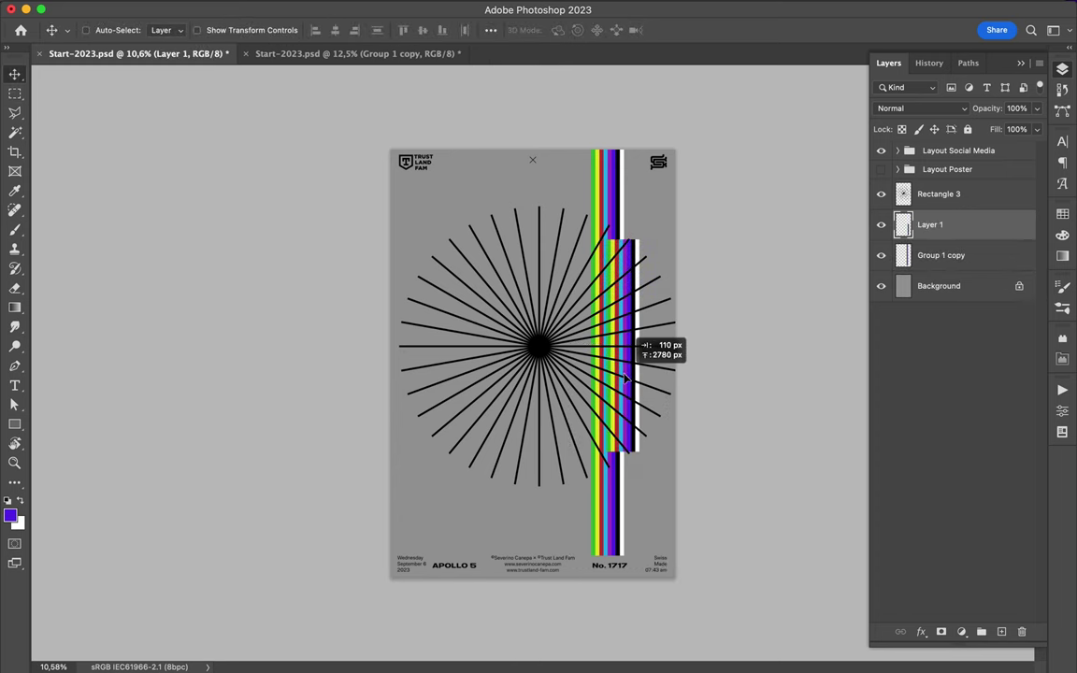
key(alt+shift+bracketright)
Centre the pieces vertically, move the long bar left, and copy a section to Layer 2
click(491, 30)
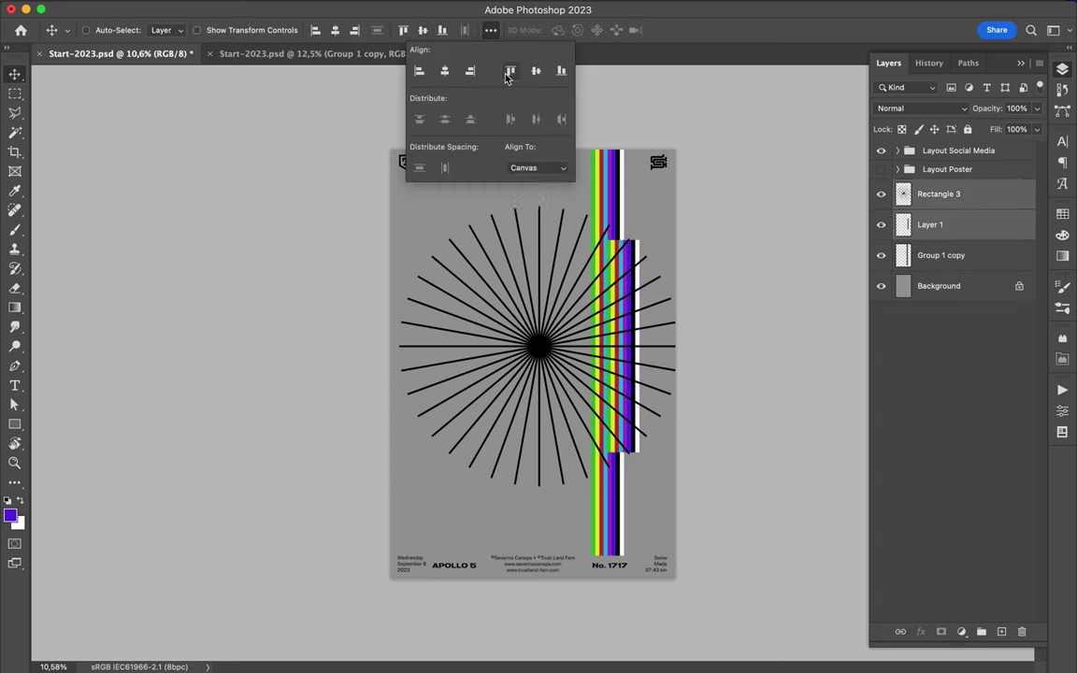
click(534, 106)
mouse_move(615, 192)
mouse_down()
mouse_move(488, 192)
mouse_move(505, 528)
mouse_up()
key(m)
key(ctrl+j)
key(v)
drag(456, 152, 689, 206)
Group Layer 1 and Layer 2 as Group 1 and centre it horizontally
click(931, 225)
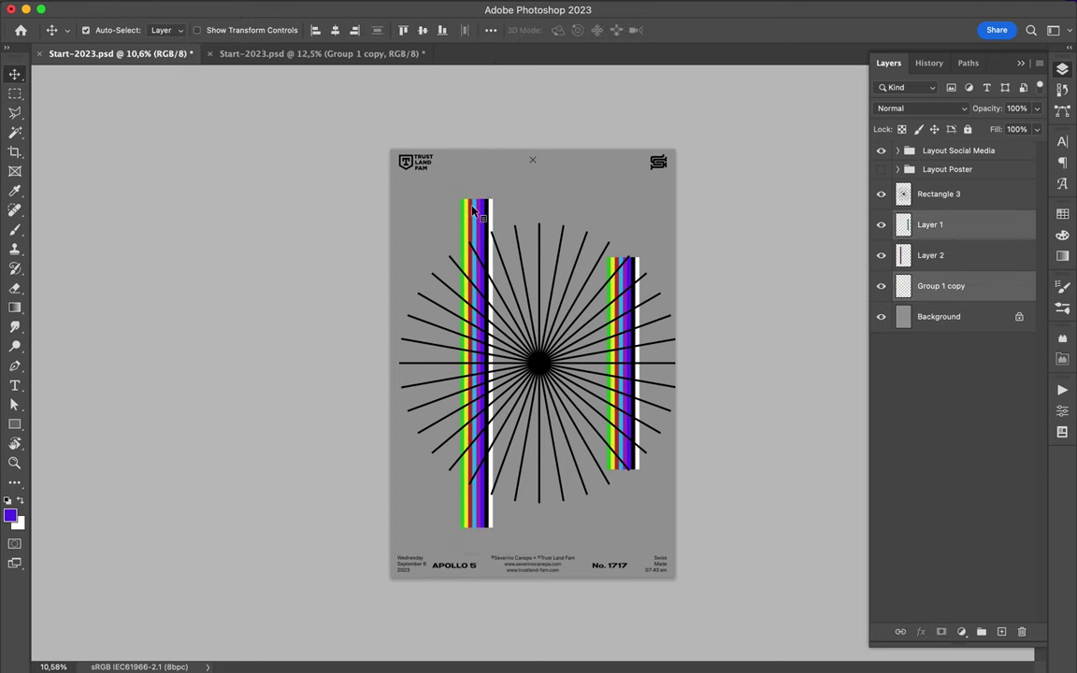
shift+click(931, 255)
key(ctrl+g)
click(86, 30)
click(338, 31)
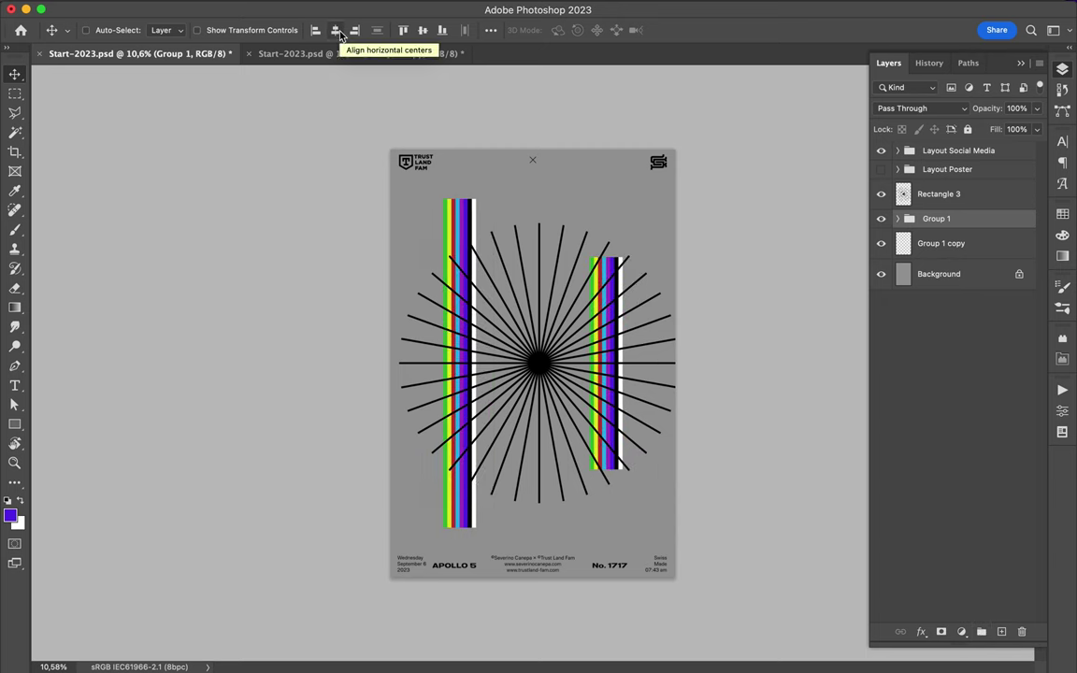
key(ctrl+0)
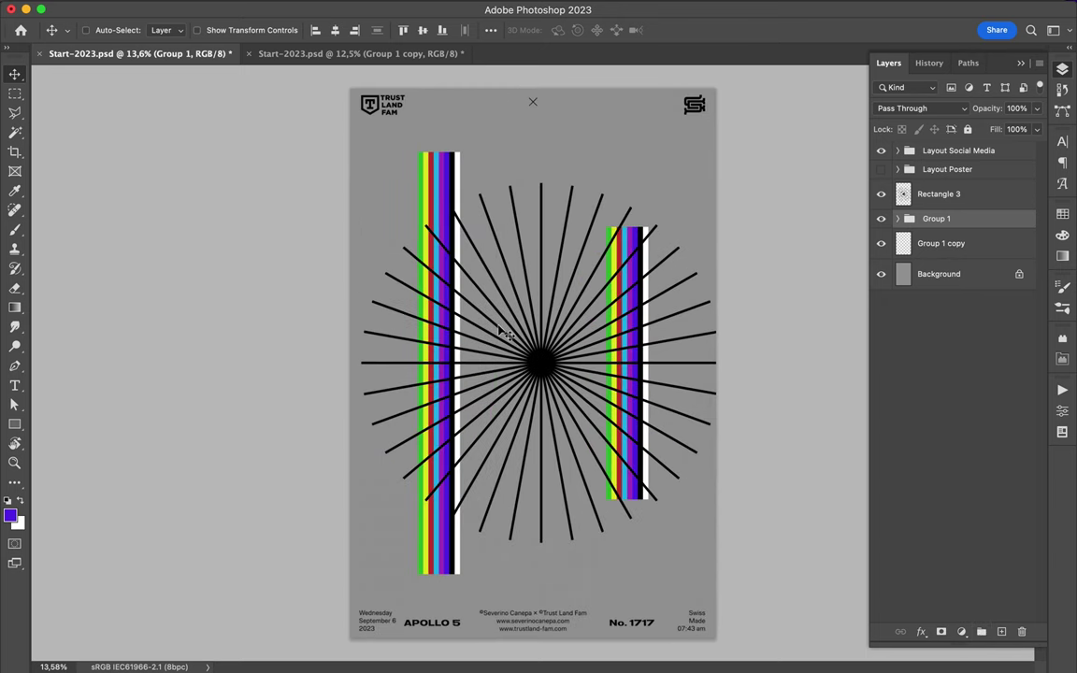
Copy a small piece of Layer 1's stripe bar to Layer 3, move it to the top, and shrink it
ctrl+click(571, 251)
ctrl+click(573, 252)
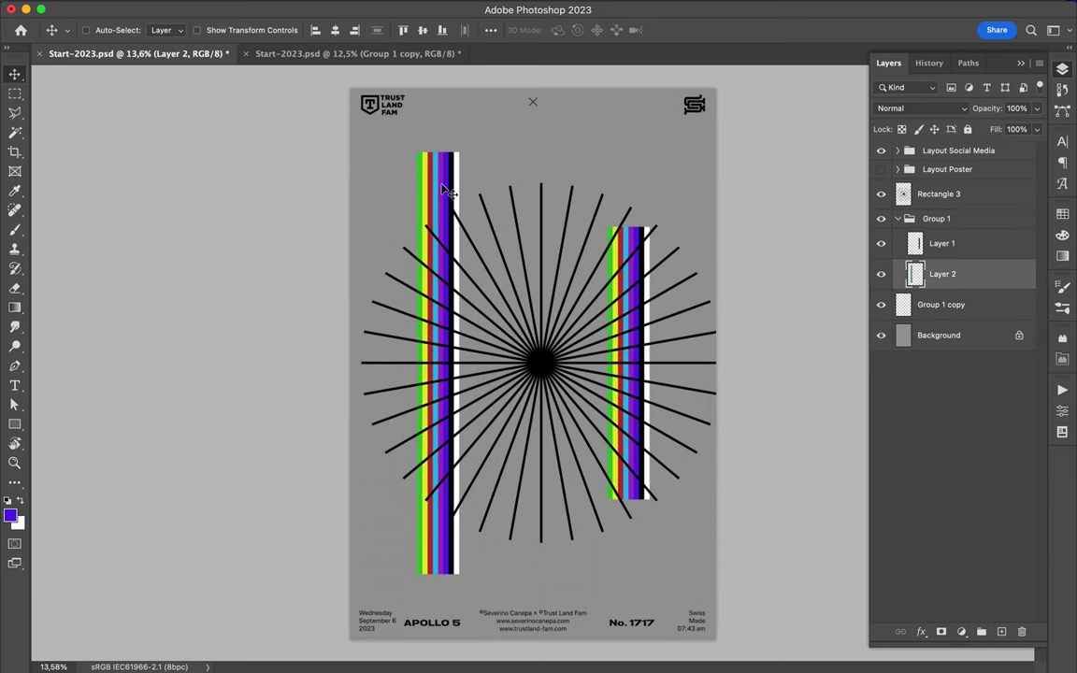
ctrl+click(640, 363)
key(m)
drag(603, 321, 668, 358)
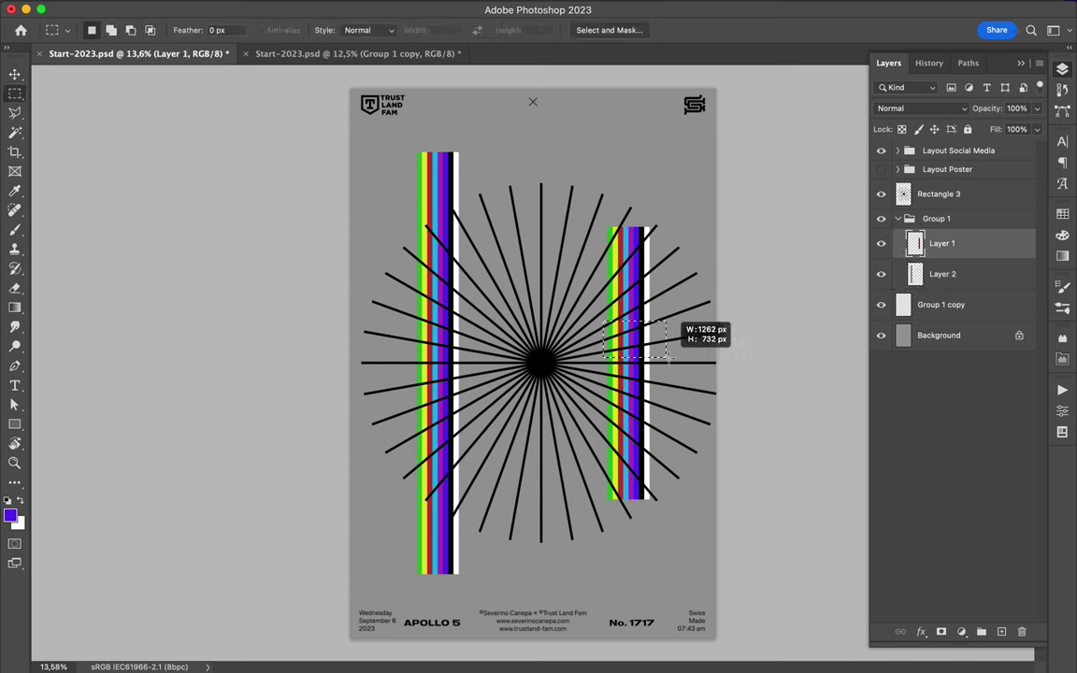
key(ctrl+j)
key(v)
mouse_move(573, 308)
mouse_down()
mouse_move(634, 120)
mouse_move(581, 99)
mouse_move(579, 179)
mouse_move(603, 161)
mouse_move(481, 559)
mouse_move(493, 590)
mouse_move(478, 602)
mouse_up()
key(ctrl+t)
key(Return)
ctrl+click(542, 362)
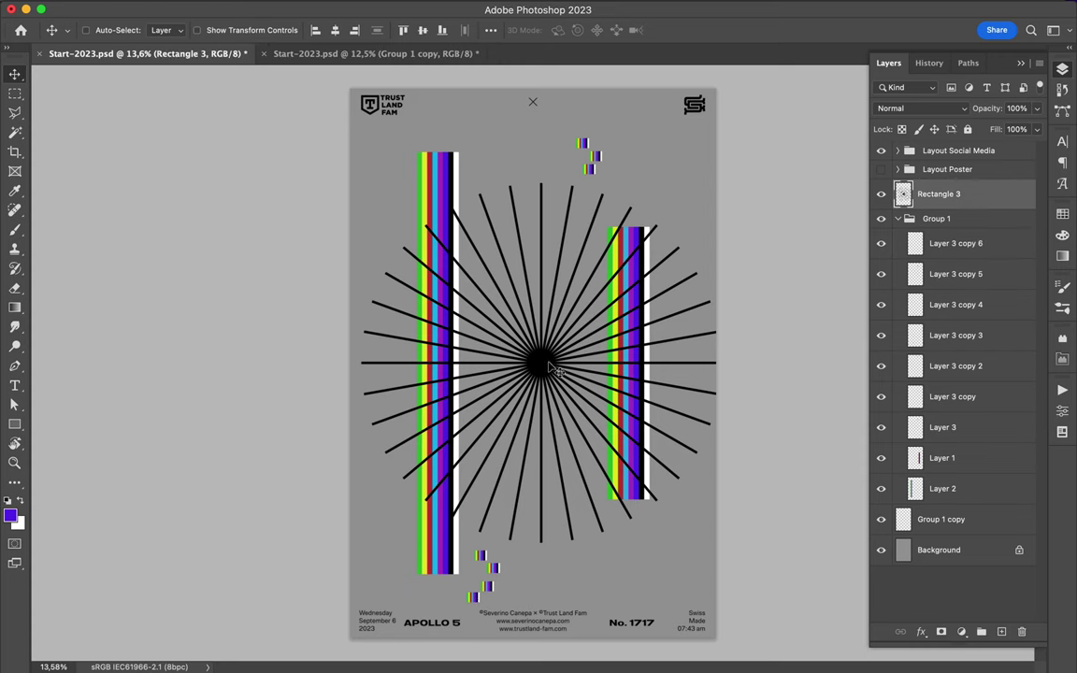
Copy the central starburst to Layer 4 below Group 1 and scale it to about 38%
key(shift+m)
drag(542, 362, 595, 414)
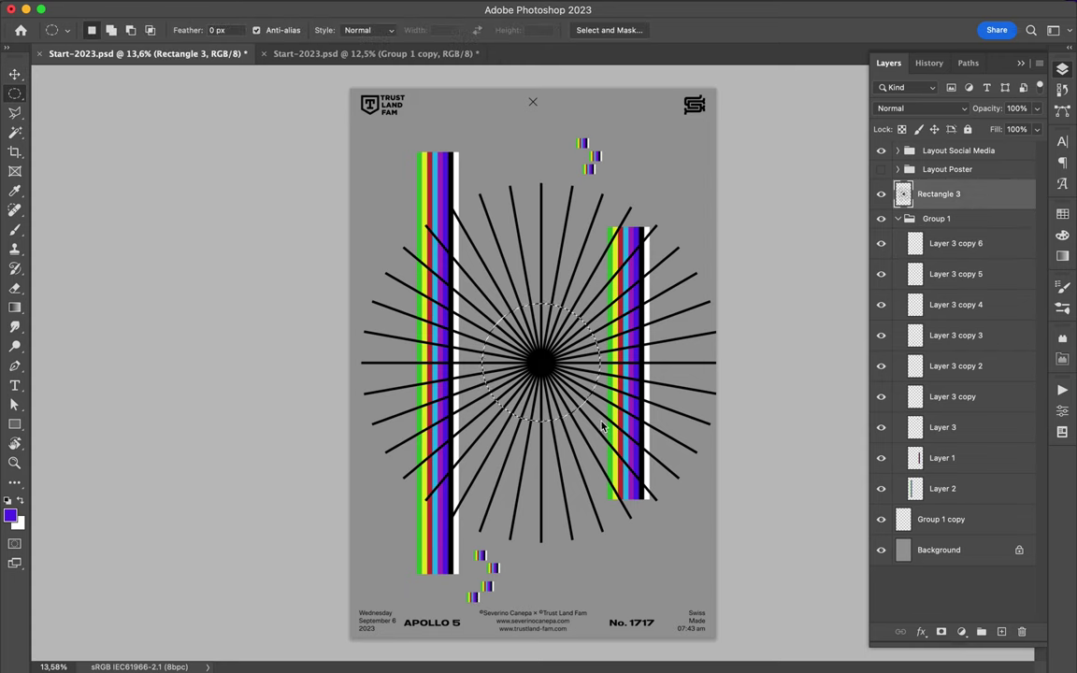
key(ctrl+j)
key(v)
mouse_move(543, 388)
mouse_down()
mouse_move(625, 425)
mouse_move(628, 458)
mouse_up()
key(ctrl+bracketleft)
key(ctrl+bracketleft)
key(ctrl+bracketleft)
key(ctrl+t)
mouse_move(703, 509)
mouse_down()
mouse_move(601, 409)
mouse_move(463, 454)
mouse_up()
key(Return)
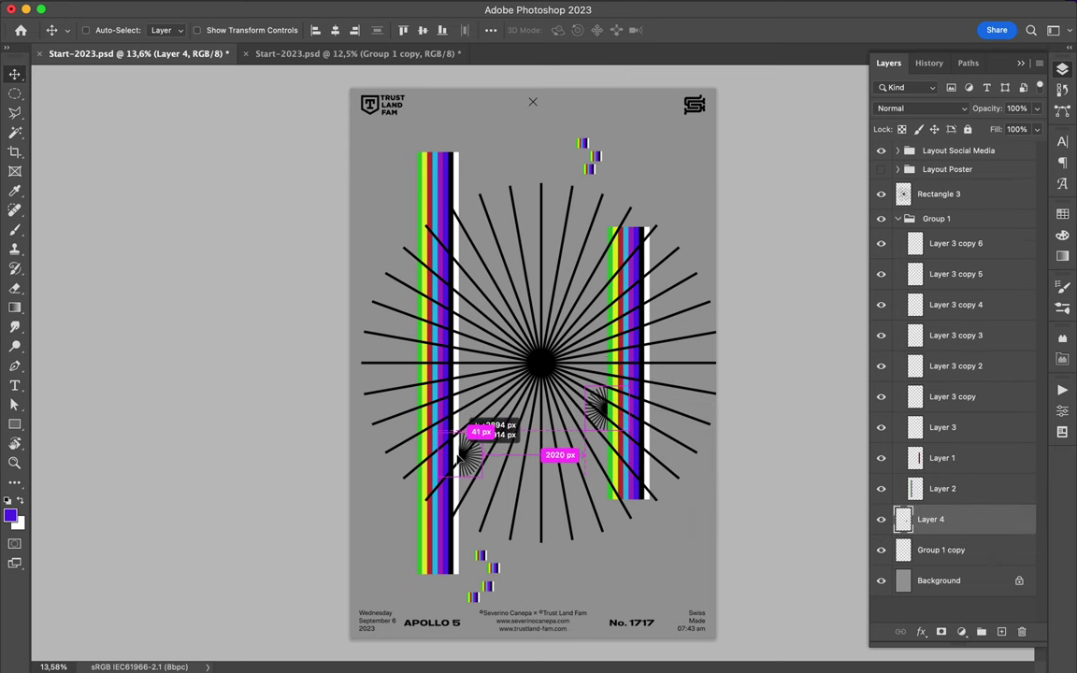
Place small starburst copies on the stripes and middle, plus a large copy right of centre
mouse_move(475, 464)
mouse_down()
mouse_move(625, 251)
mouse_move(431, 270)
mouse_up()
key(ctrl+t)
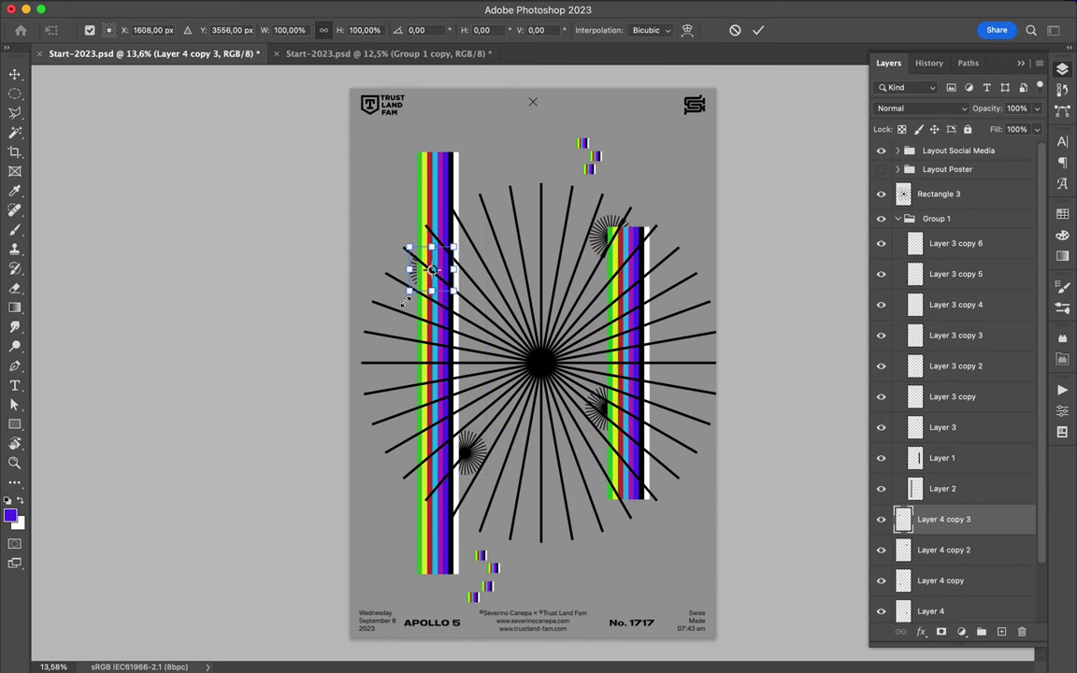
key(Return)
drag(944, 519, 944, 209)
mouse_move(447, 272)
mouse_down()
mouse_move(454, 281)
mouse_move(520, 222)
mouse_up()
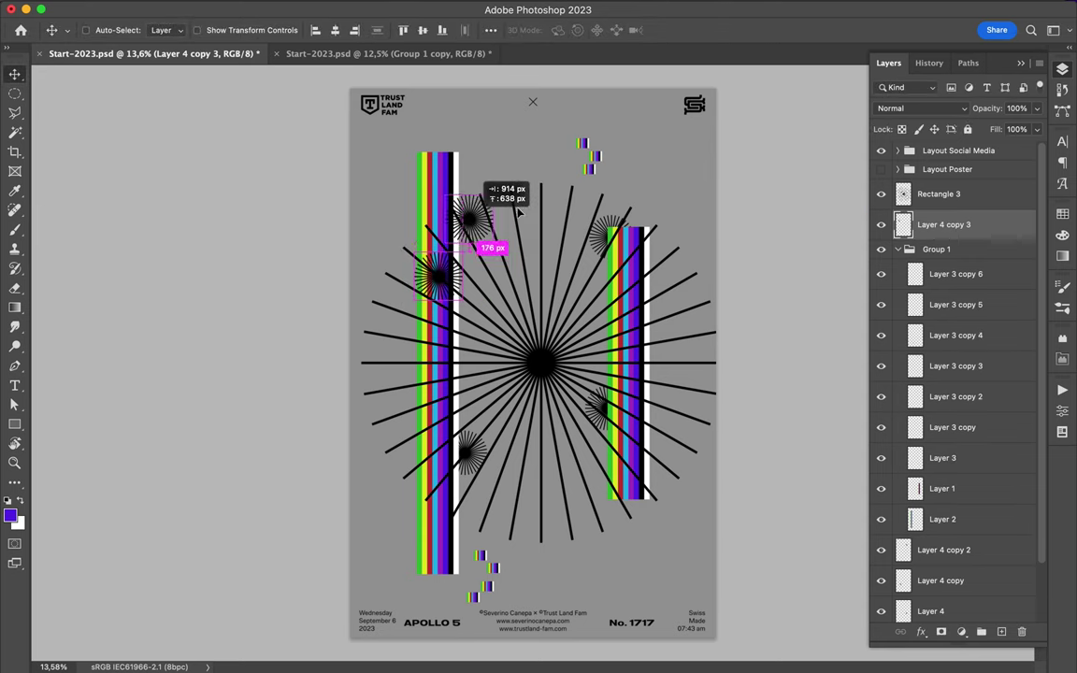
drag(521, 223, 550, 426)
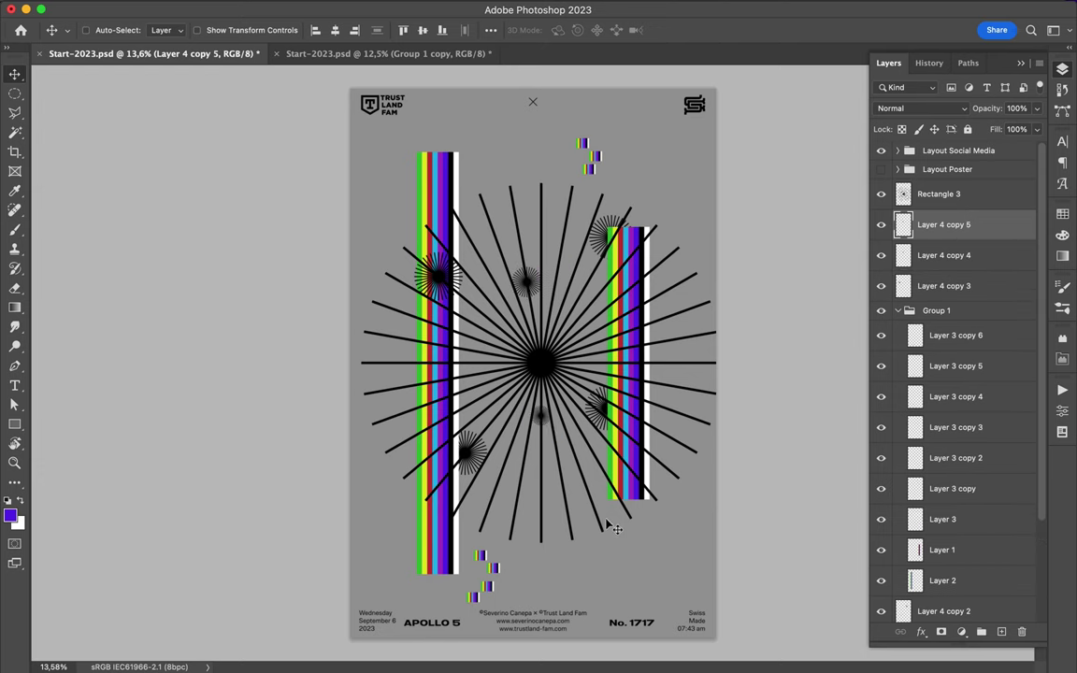
drag(445, 282, 522, 292)
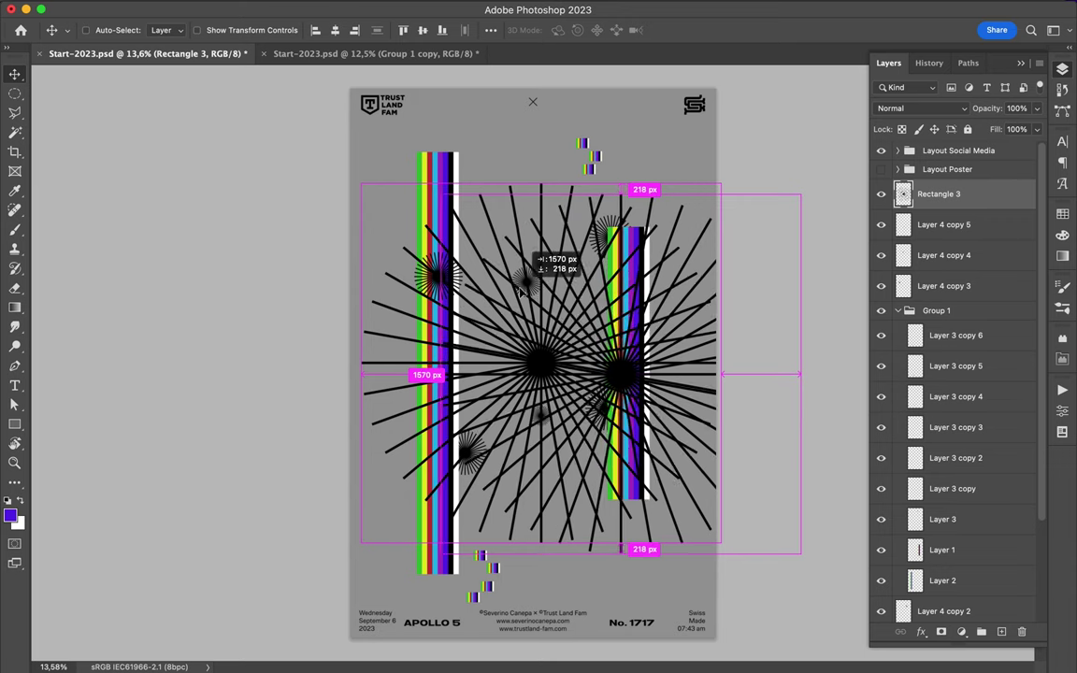
Add a large starburst copy left of centre and group the two copies as Group 2
drag(542, 363, 475, 361)
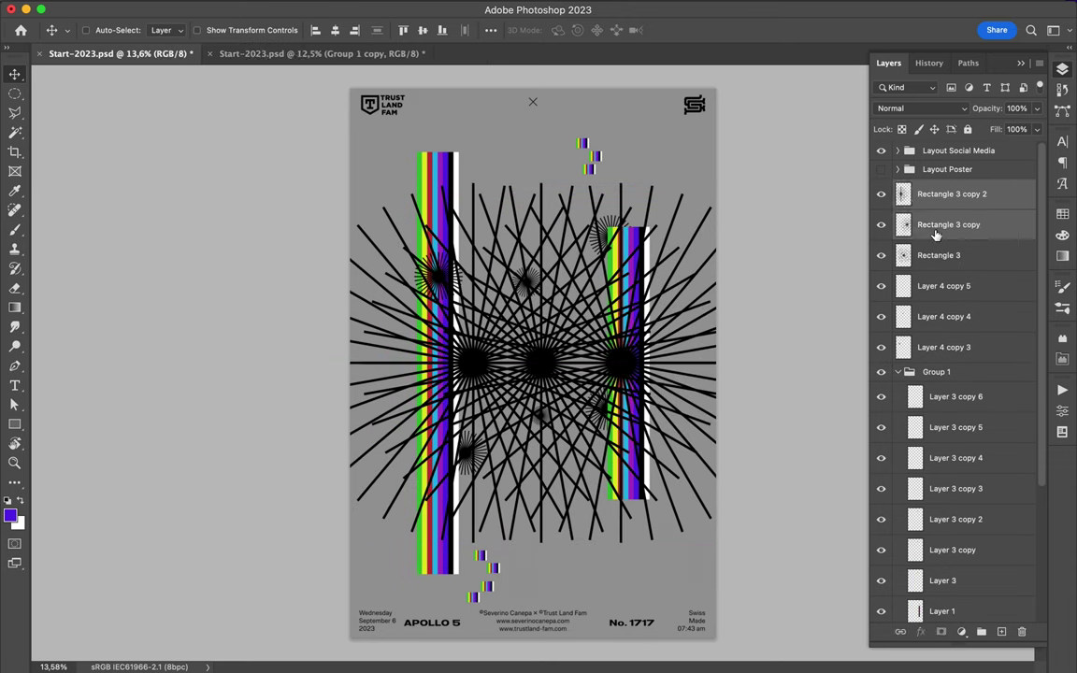
shift+click(935, 234)
key(ctrl+g)
drag(942, 599, 947, 265)
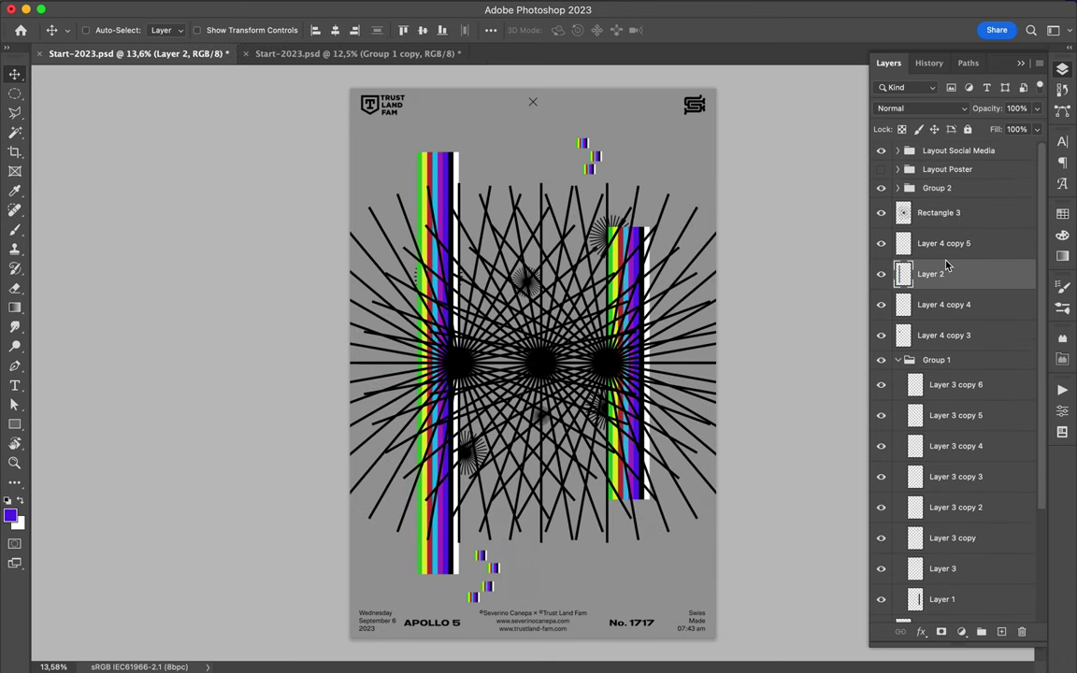
key(ctrl+z)
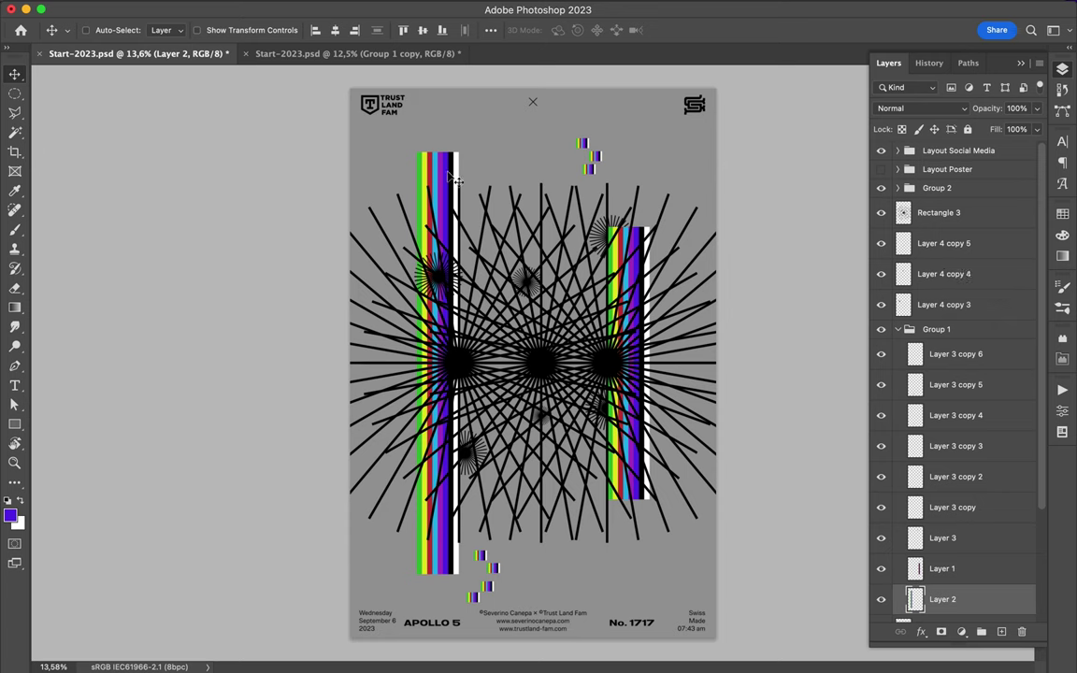
Copy Layer 2 to the right edge and Layer 1 to the left edge, above Group 2
drag(421, 171, 676, 171)
click(941, 568)
drag(605, 266, 346, 267)
mouse_move(944, 569)
mouse_down()
mouse_move(924, 212)
mouse_move(933, 184)
mouse_up()
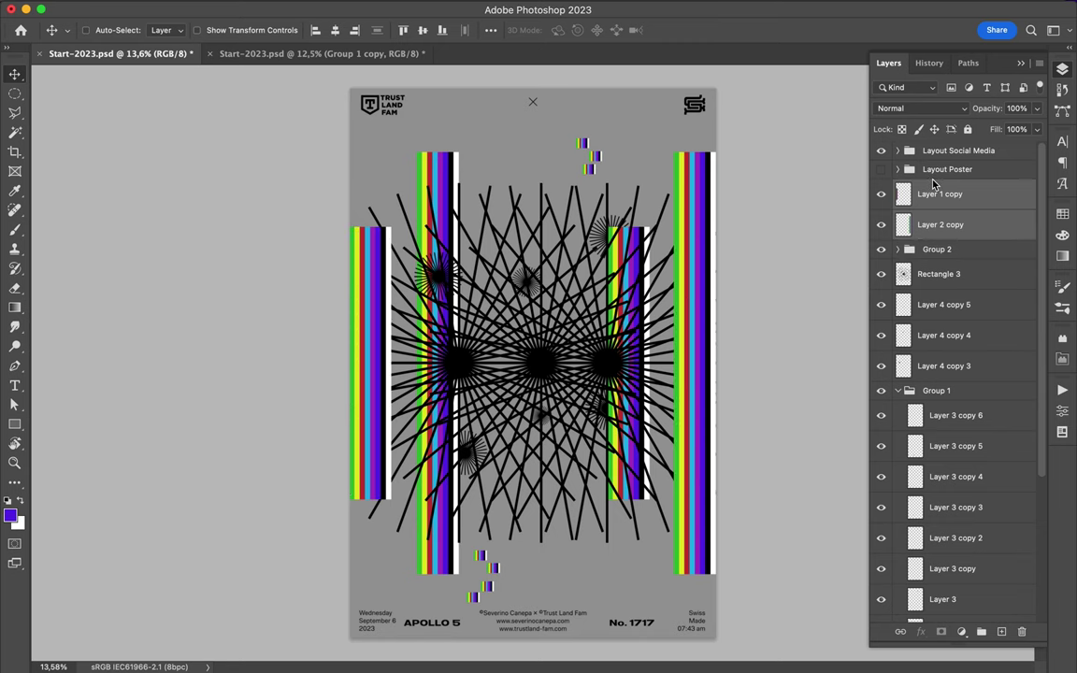
Delete all the small stripe-piece layers
ctrl+click(487, 566)
ctrl+shift+click(589, 154)
key(Delete)
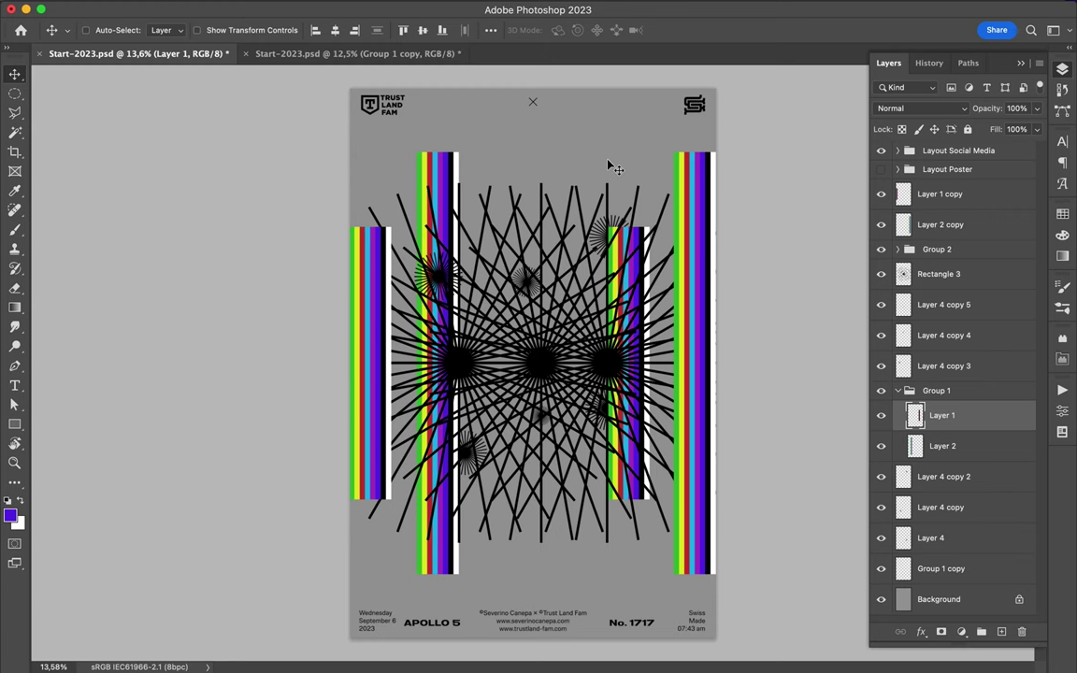
Duplicate the right-edge stripe bar, rotate it horizontal, and place it mid-poster near the stack bottom
click(437, 374)
drag(438, 374, 613, 393)
key(ctrl+t)
mouse_move(581, 266)
mouse_down()
mouse_move(470, 358)
mouse_move(523, 402)
mouse_up()
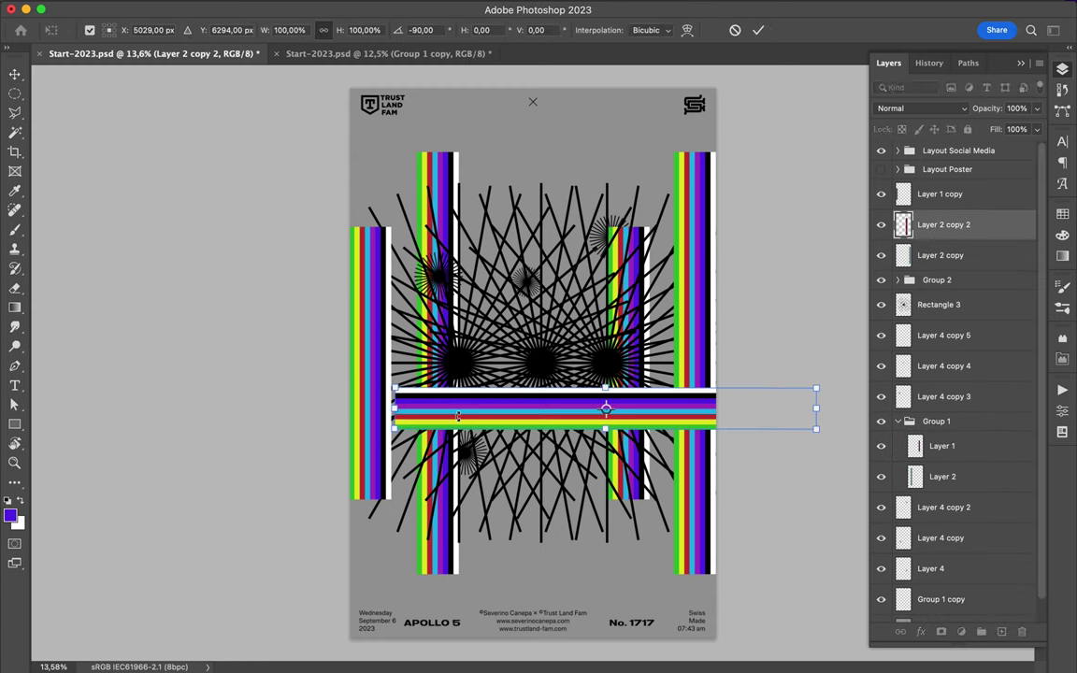
key(Return)
drag(449, 383, 472, 353)
drag(944, 225, 972, 556)
drag(666, 360, 662, 404)
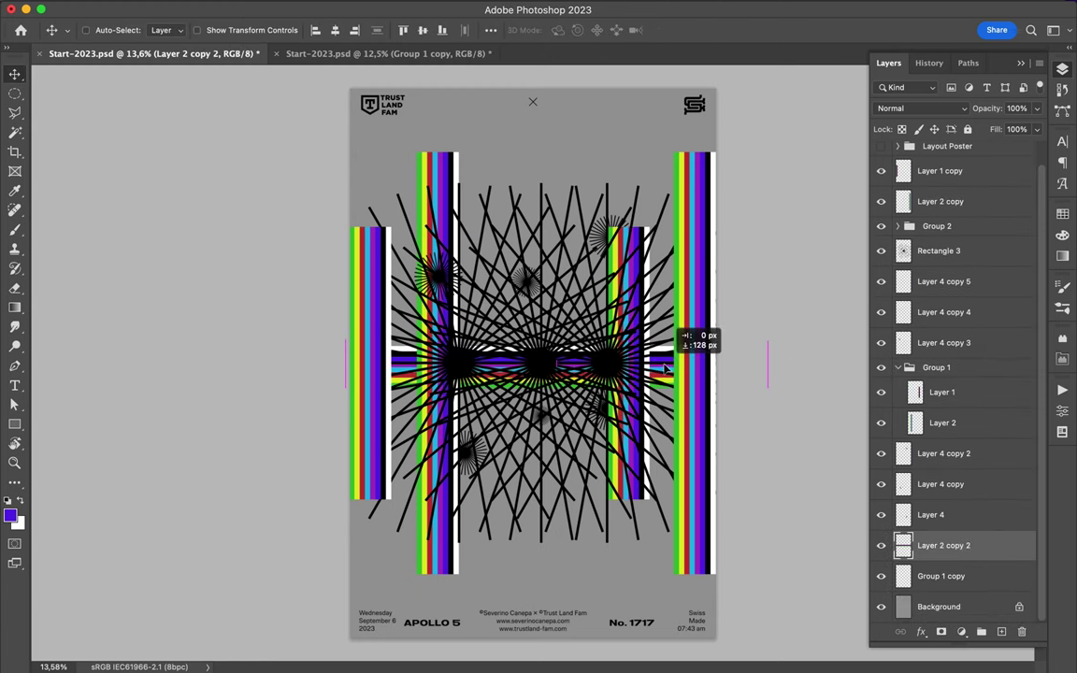
Select the left-edge Layer 1 copy and expand Group 2 in the Layers panel
scroll(662, 404, up, 3)
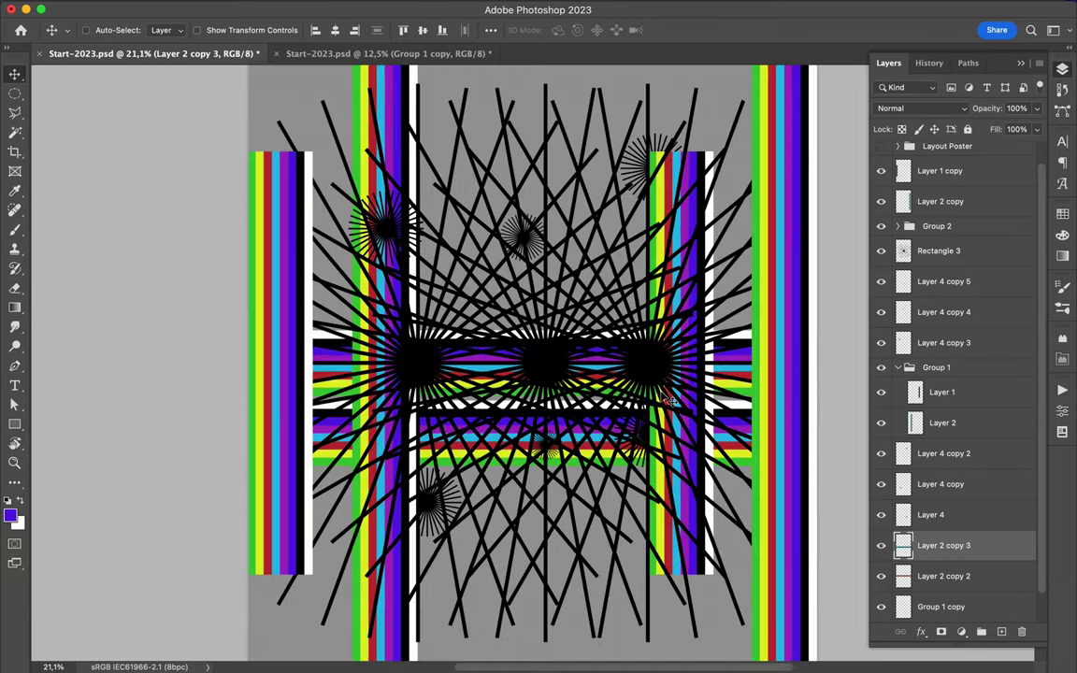
scroll(662, 404, up, 3)
scroll(664, 396, right, 3)
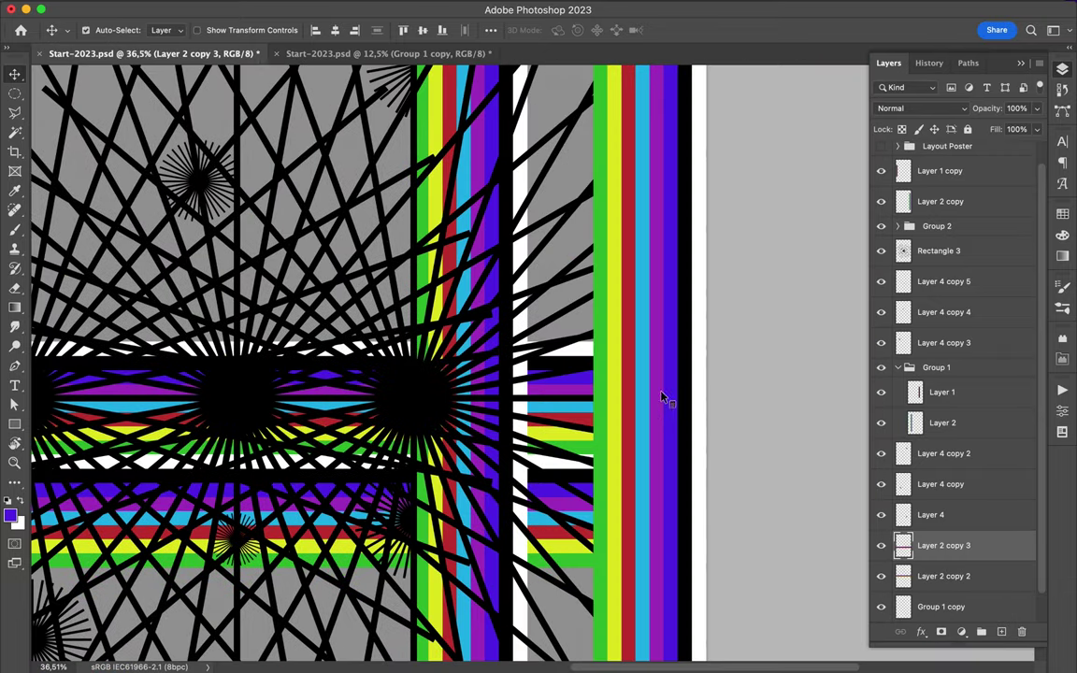
click(663, 397)
scroll(279, 400, left, 6)
scroll(278, 400, down, 5)
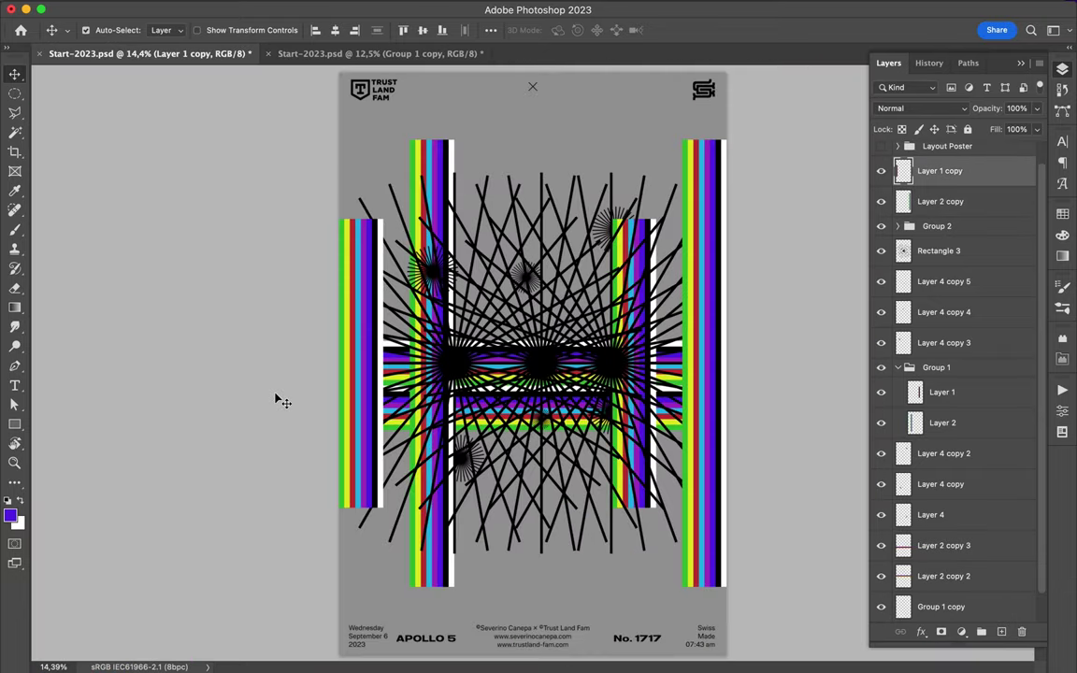
ctrl+click(561, 329)
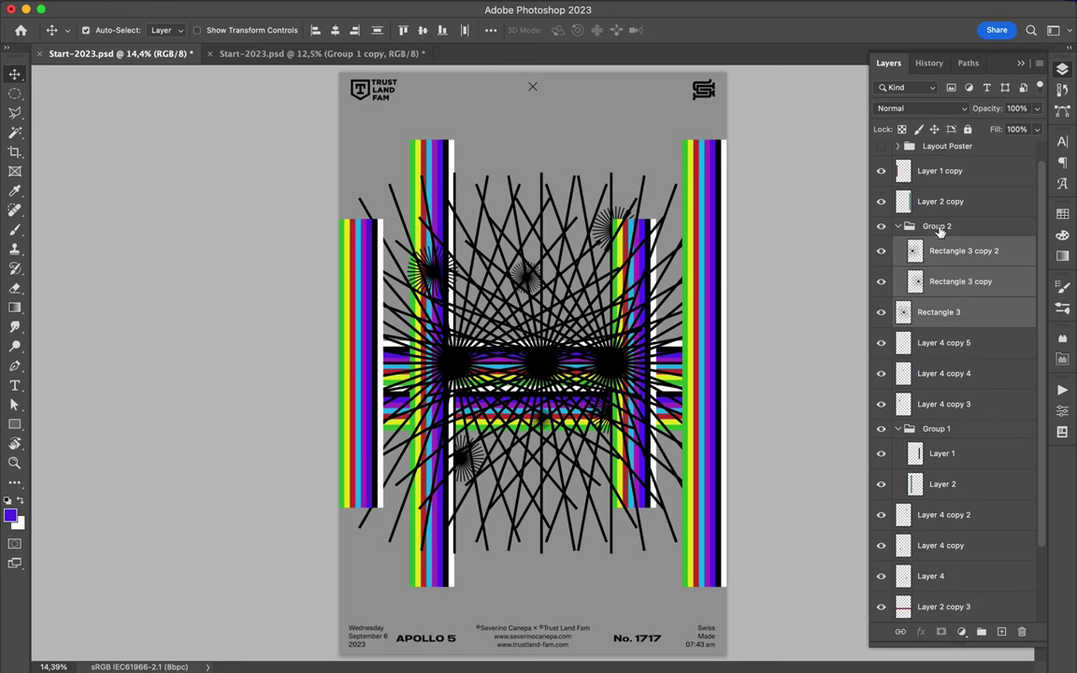
Duplicate Group 2 and copy the row of three large starbursts to a new layer
drag(963, 253, 898, 226)
key(m)
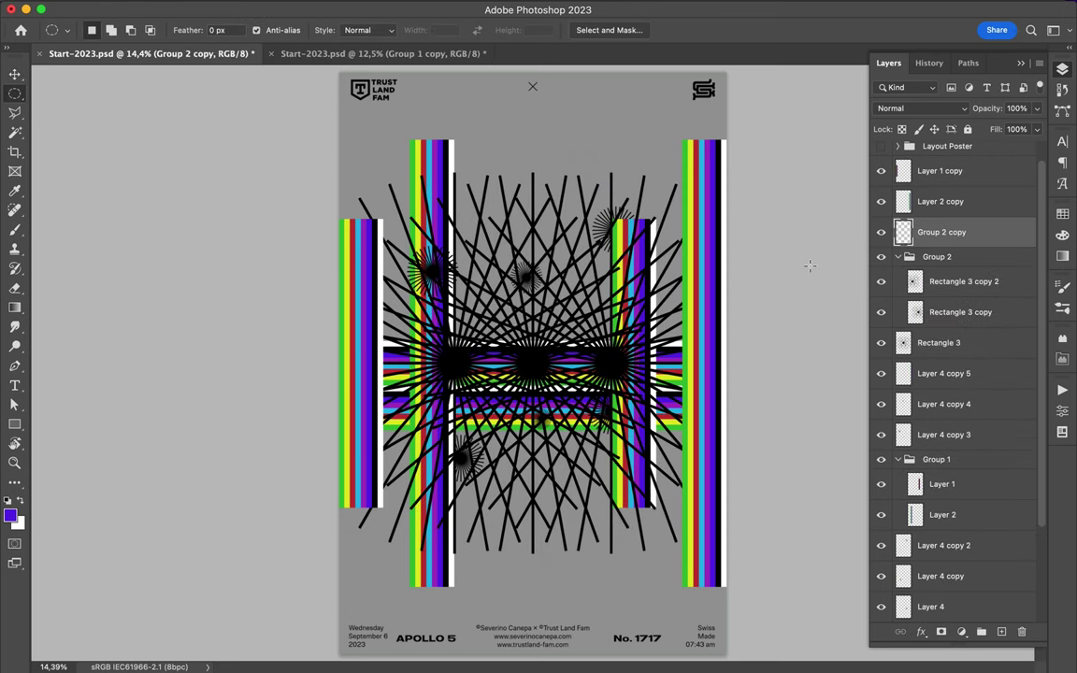
right_click(15, 93)
click(65, 86)
mouse_move(411, 326)
mouse_down()
mouse_move(660, 409)
mouse_move(666, 261)
mouse_up()
key(ctrl+j)
Move Layer 5 above Background, scale it to 49% at the poster top, and merge it down
key(v)
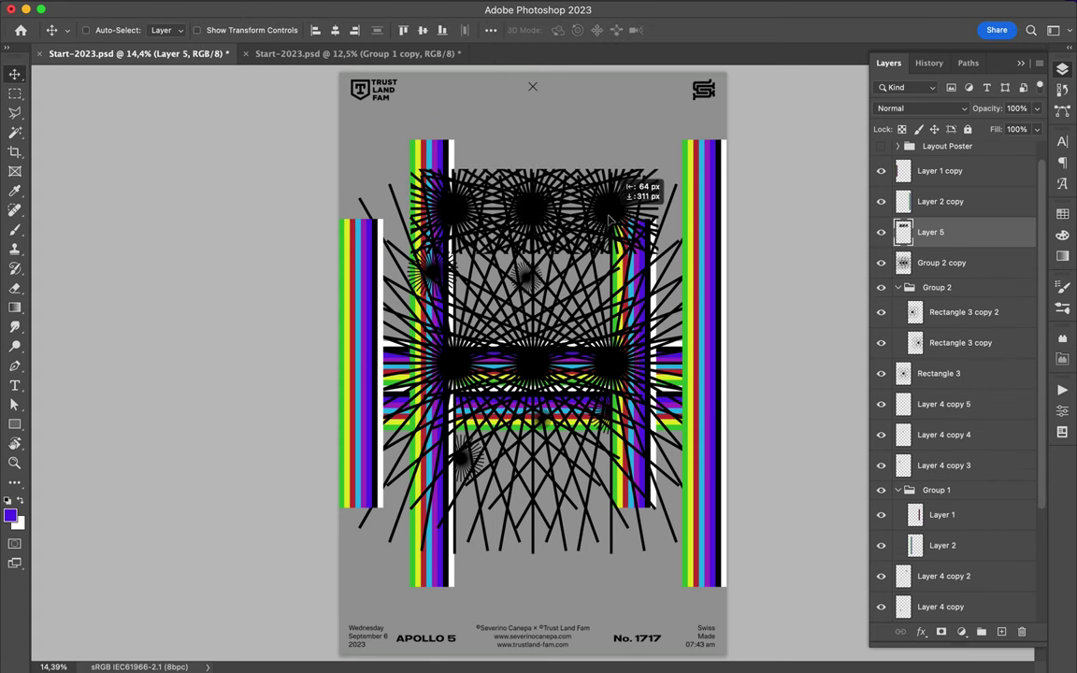
drag(940, 232, 925, 627)
key(ctrl+t)
drag(660, 252, 577, 178)
drag(529, 134, 612, 143)
key(Return)
key(ctrl+e)
scroll(543, 365, up, 3)
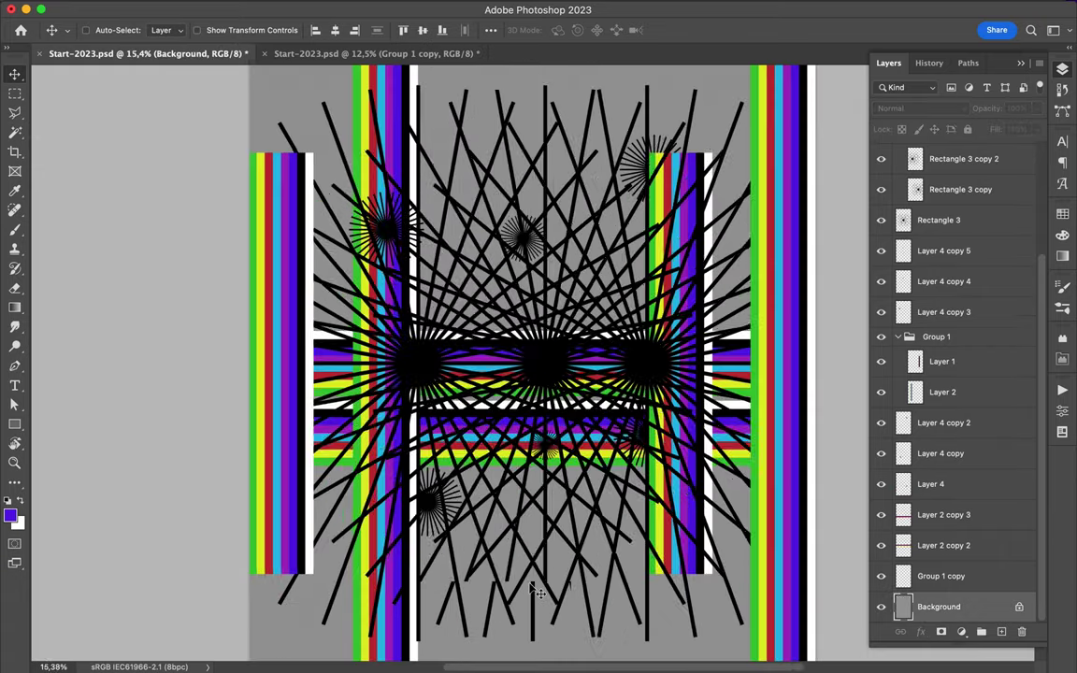
Merge Layer 2 copy 3 down into the other horizontal stripe layer and save the poster
scroll(537, 592, down, 3)
click(944, 514)
key(ctrl+e)
key(ctrl+s)
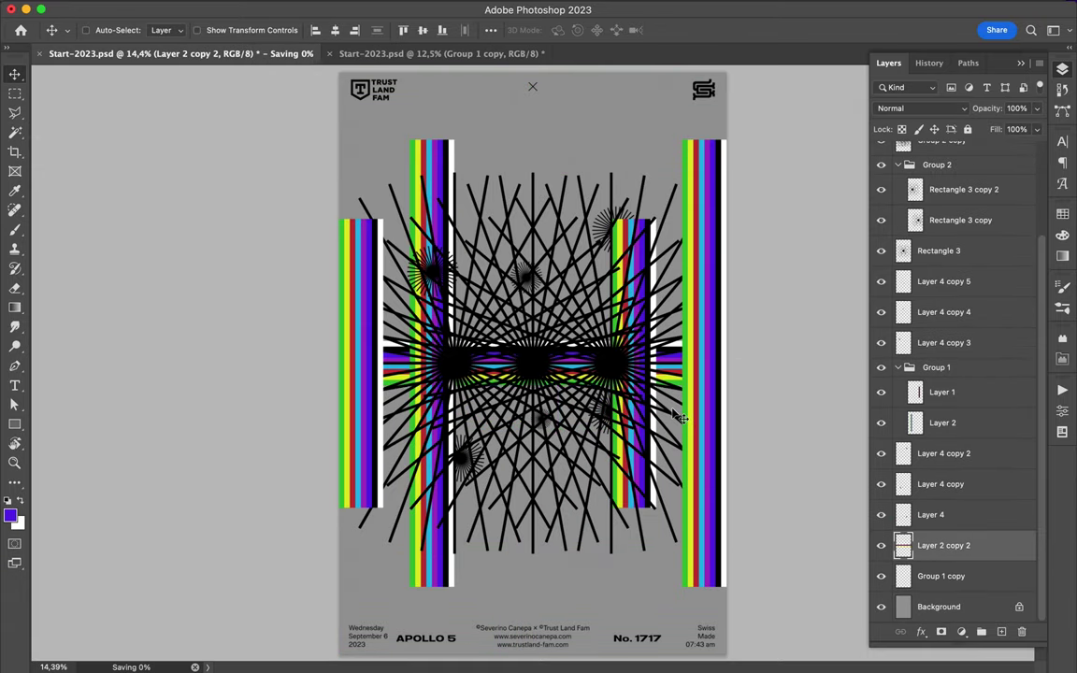